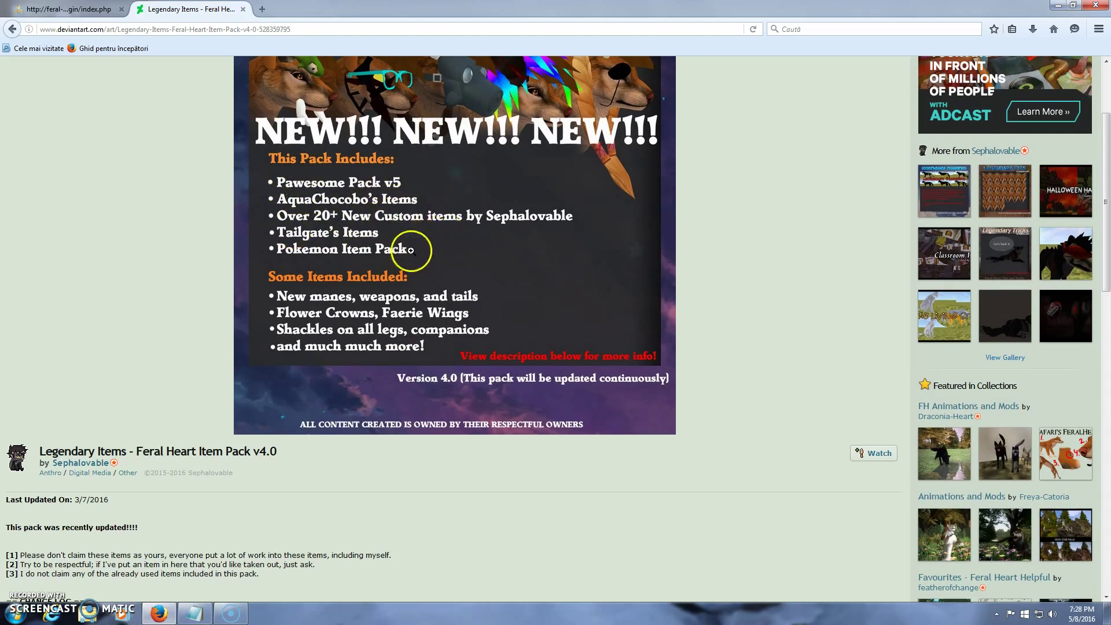
Step: Follow the Mediafire download link for version 4.0 of the Legendary Items pack in its description
scroll(385, 342, down, 6)
scroll(307, 264, up, 2)
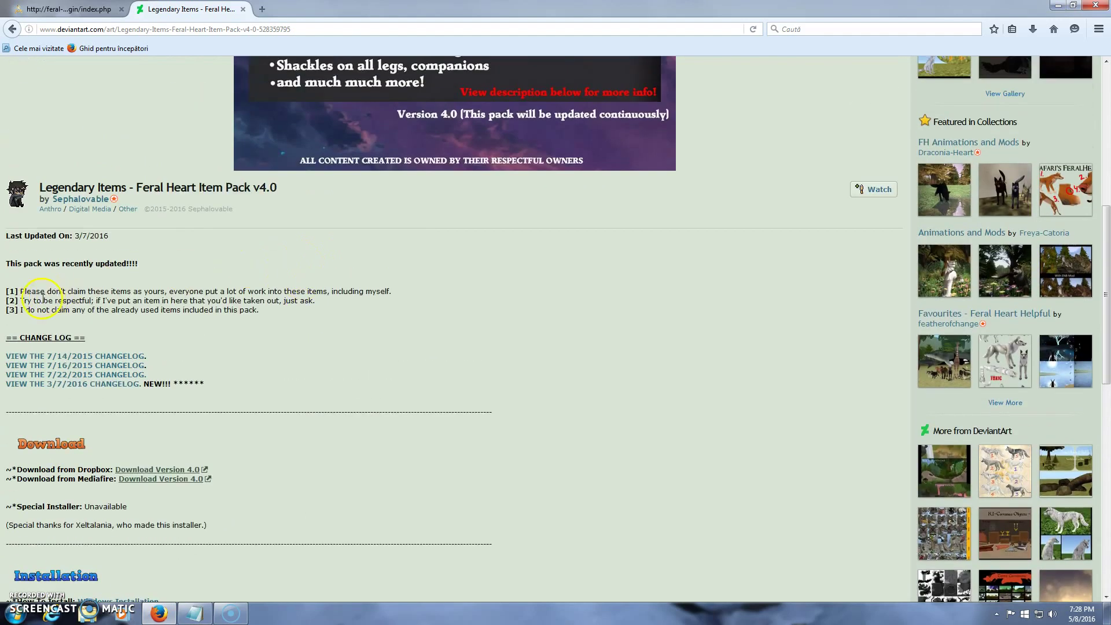
scroll(24, 354, down, 6)
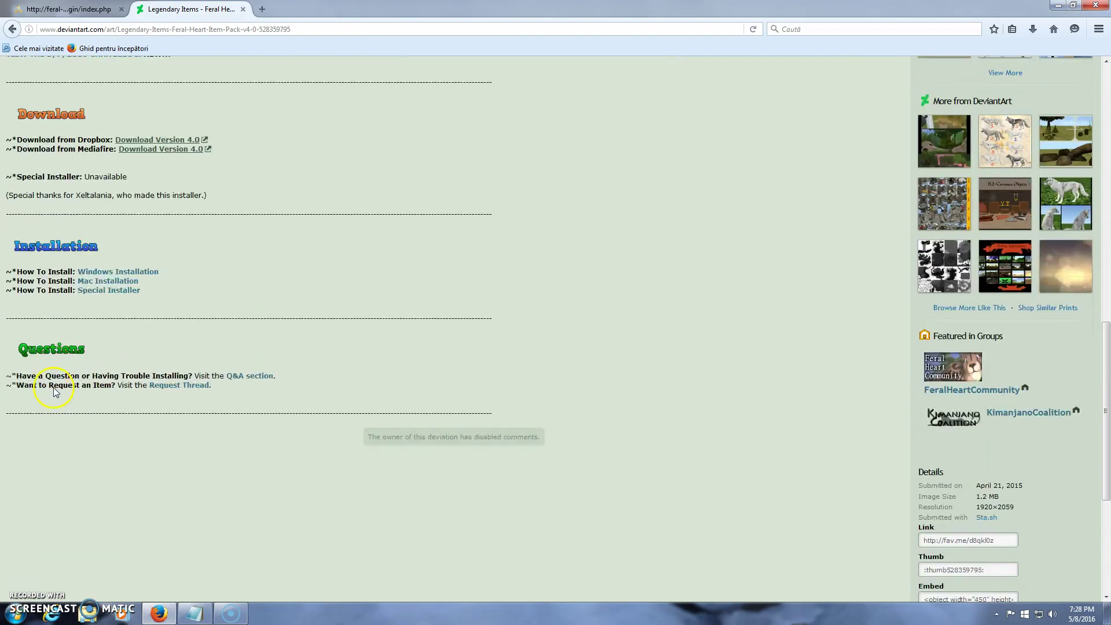
scroll(59, 386, up, 3)
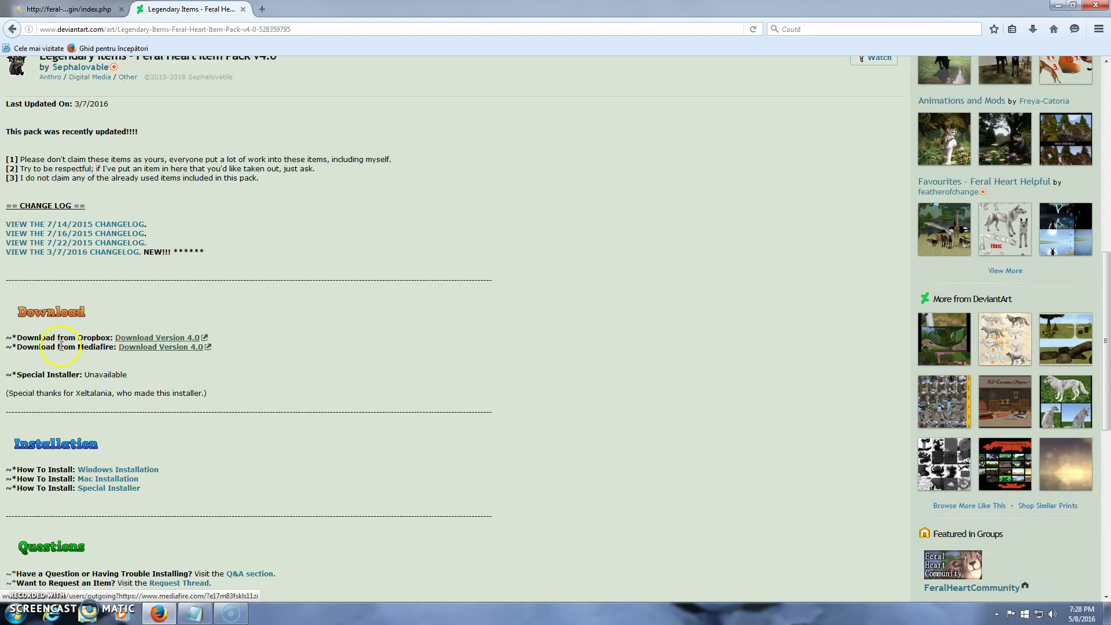
click(145, 349)
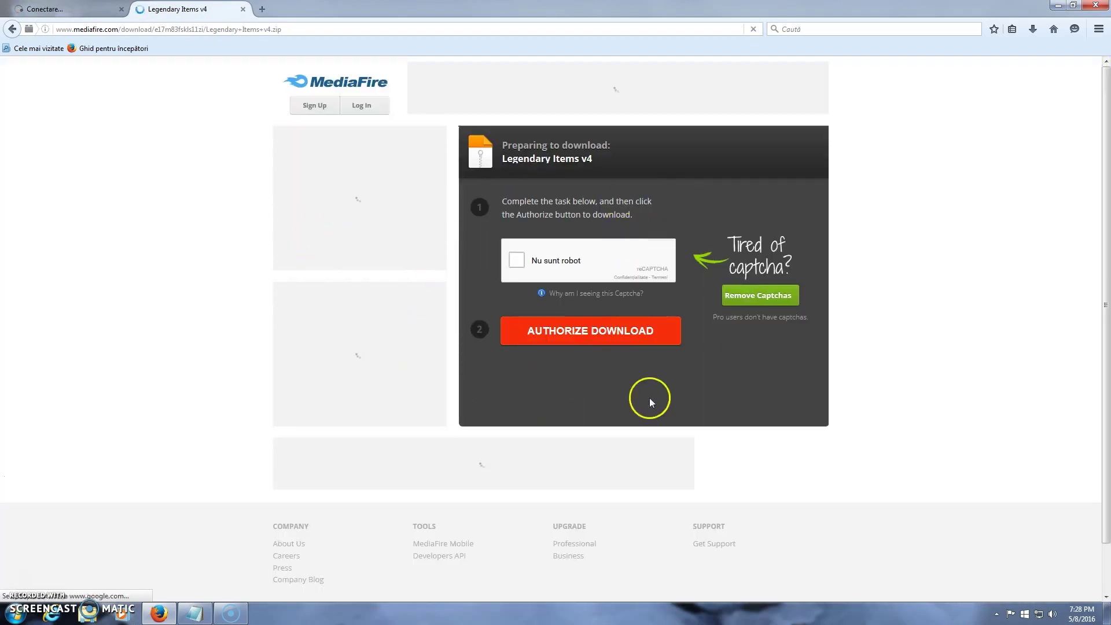
Step: Complete the robot check, authorize the download and save Legendary Items v4.zip
click(516, 283)
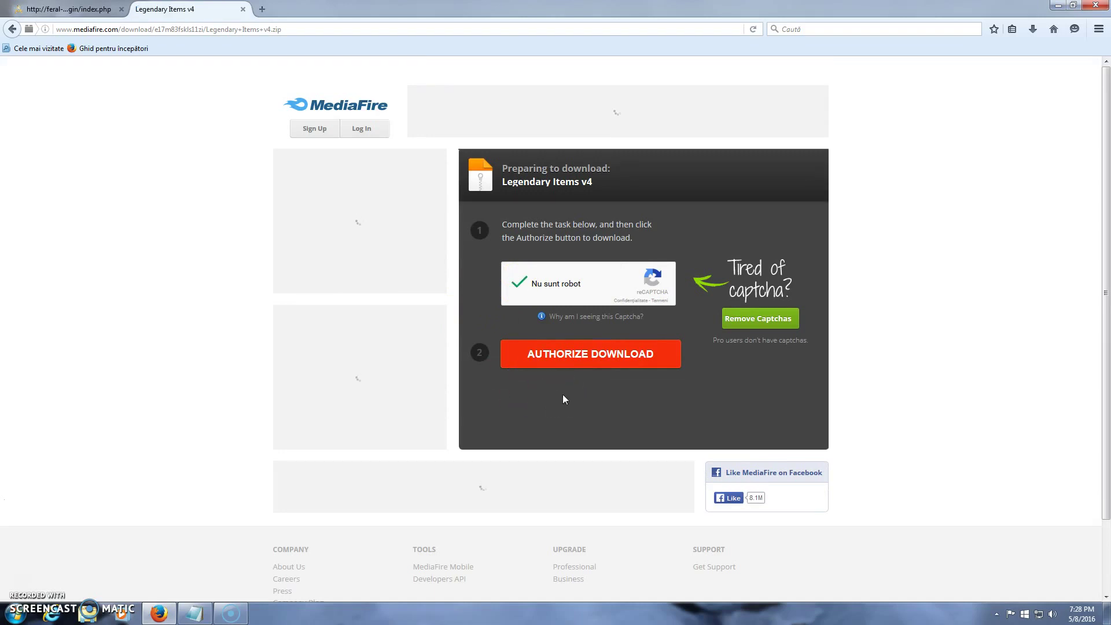
click(746, 319)
click(549, 355)
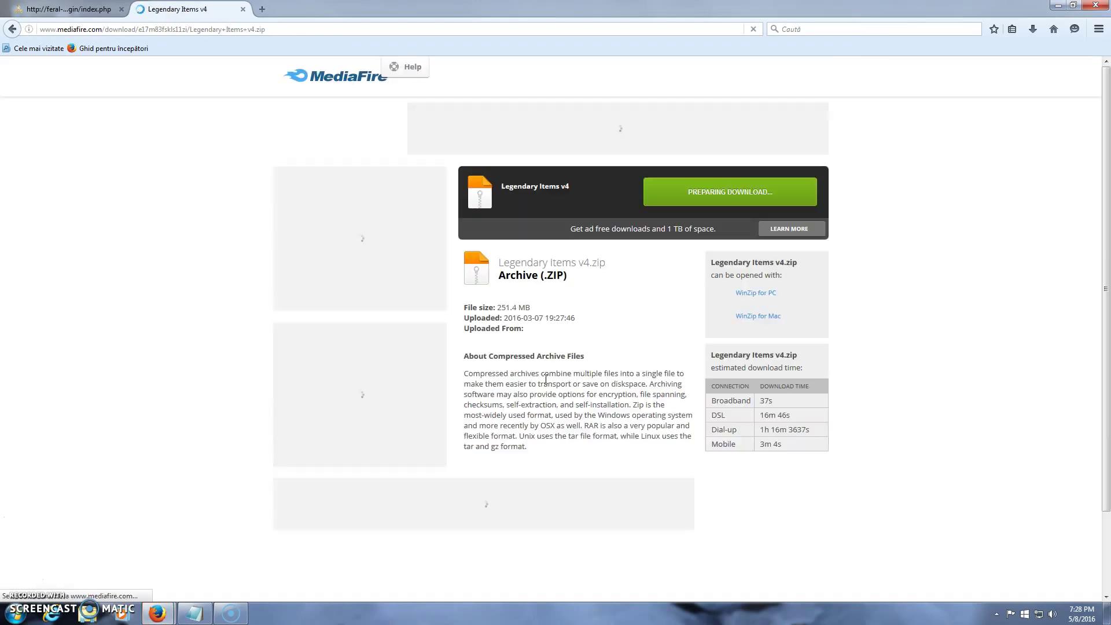
click(563, 311)
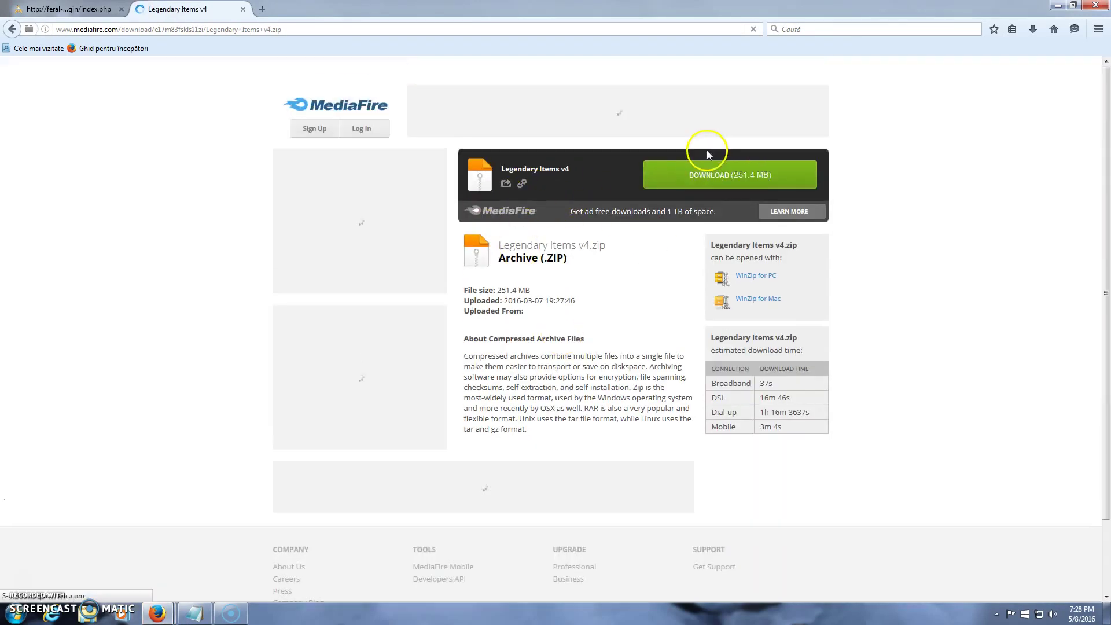
click(713, 175)
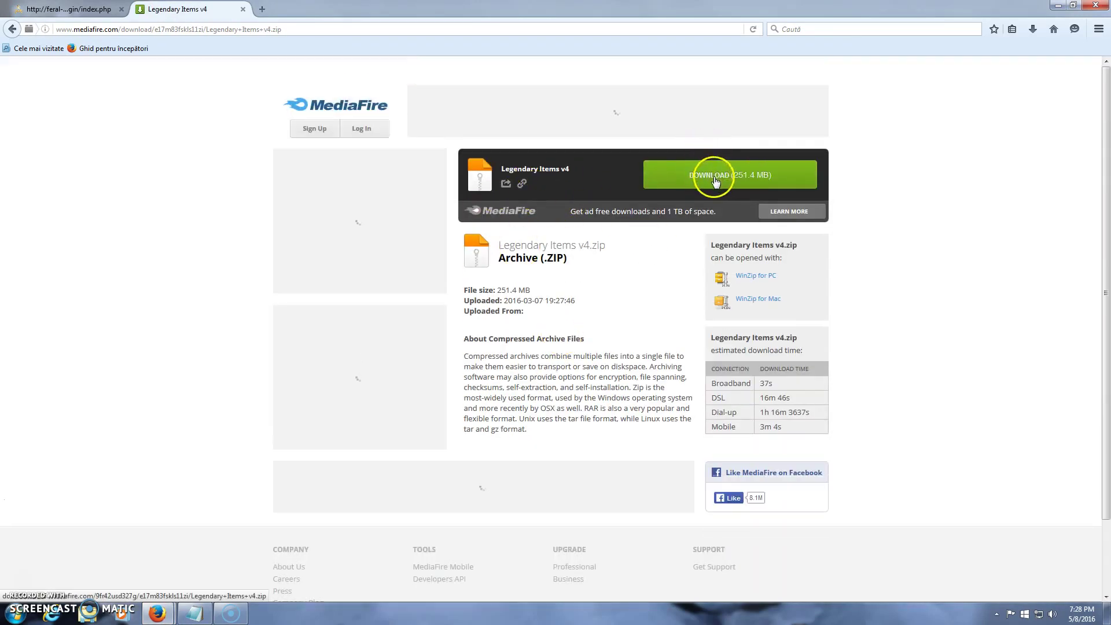
click(463, 317)
click(602, 371)
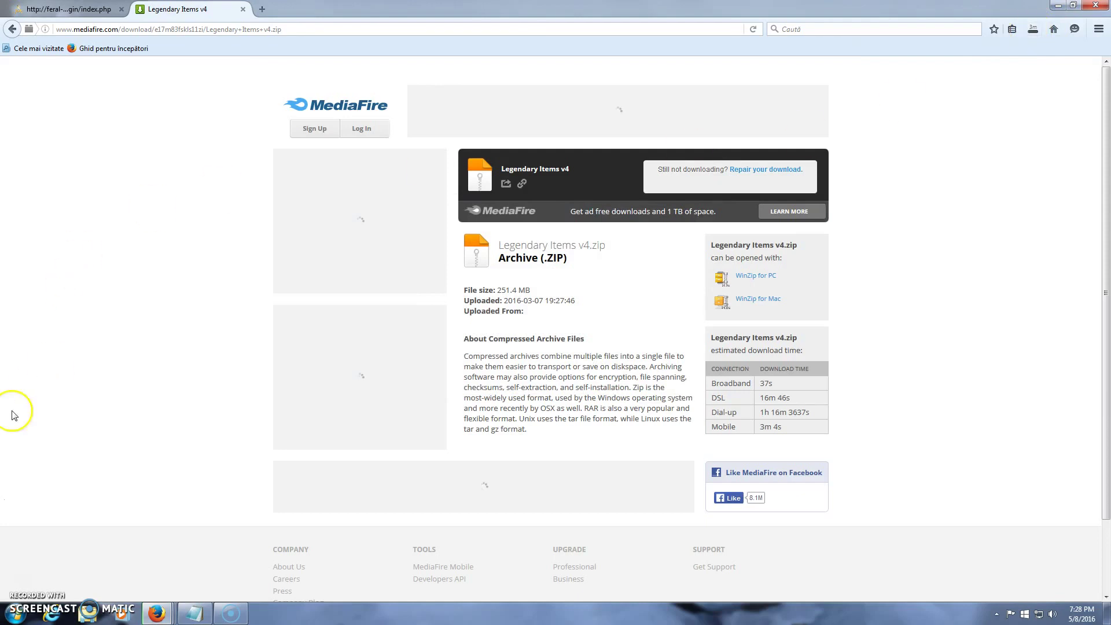
Step: Switch to Notepad and add "will skip thi" to the end of the note
click(195, 614)
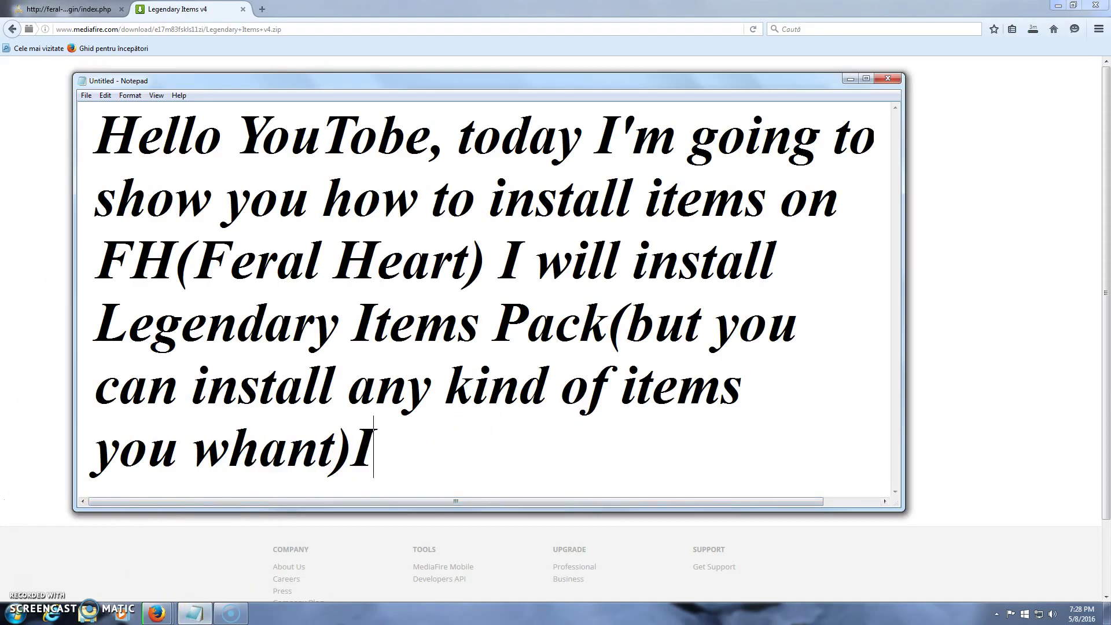
text(will skip)
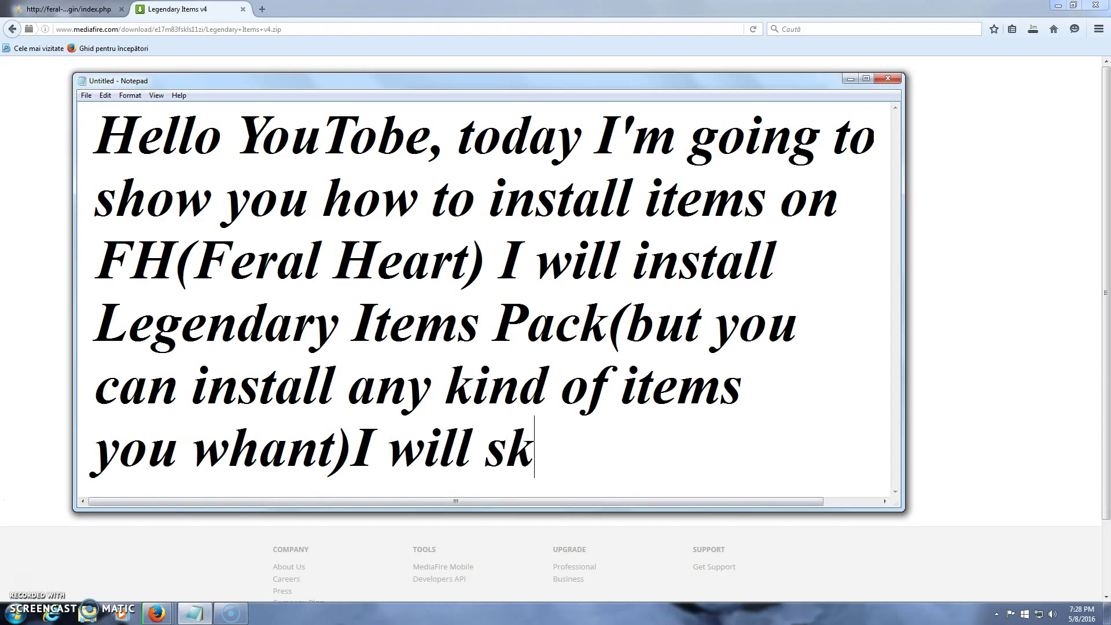
text( thi)
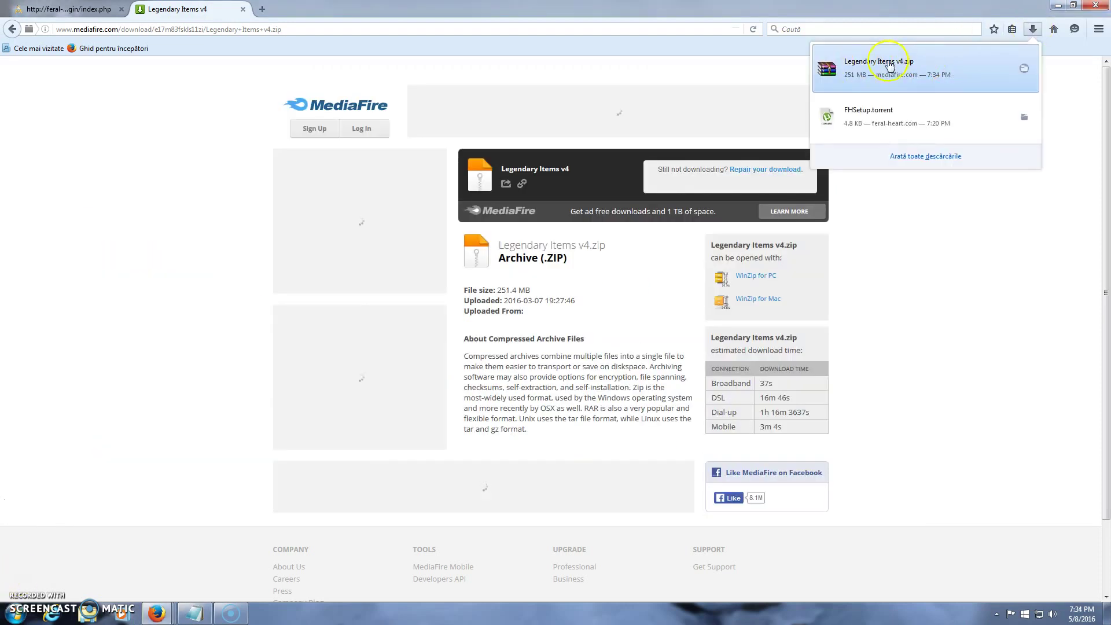
Step: Open the downloaded Legendary Items v4.zip in WinRAR and clear the browser and its advertisement pop-up out of the way
click(891, 65)
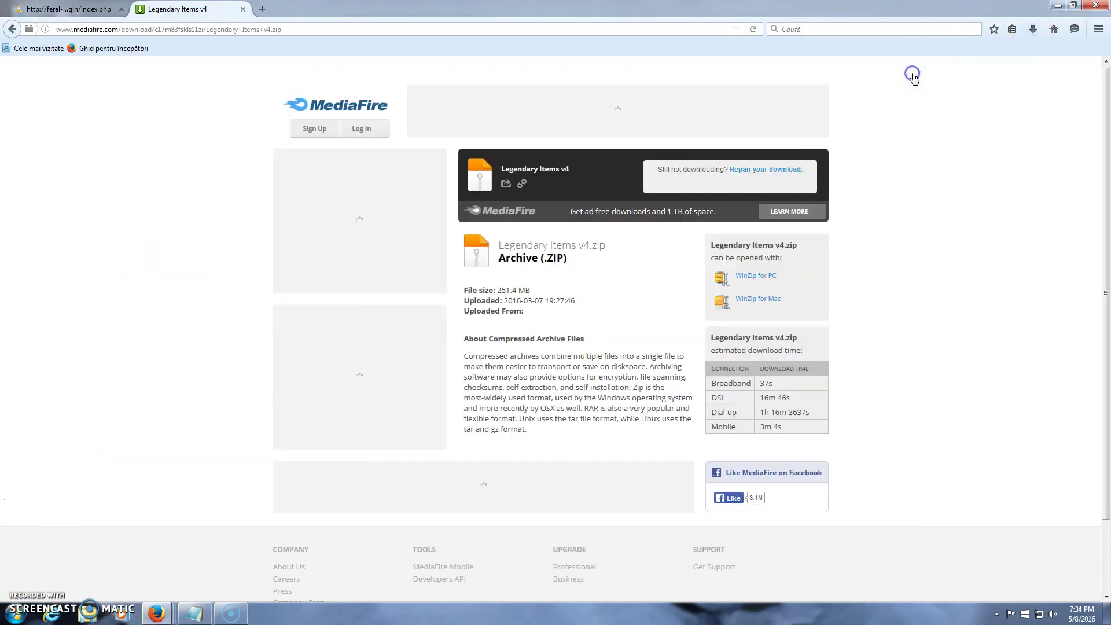
click(1058, 6)
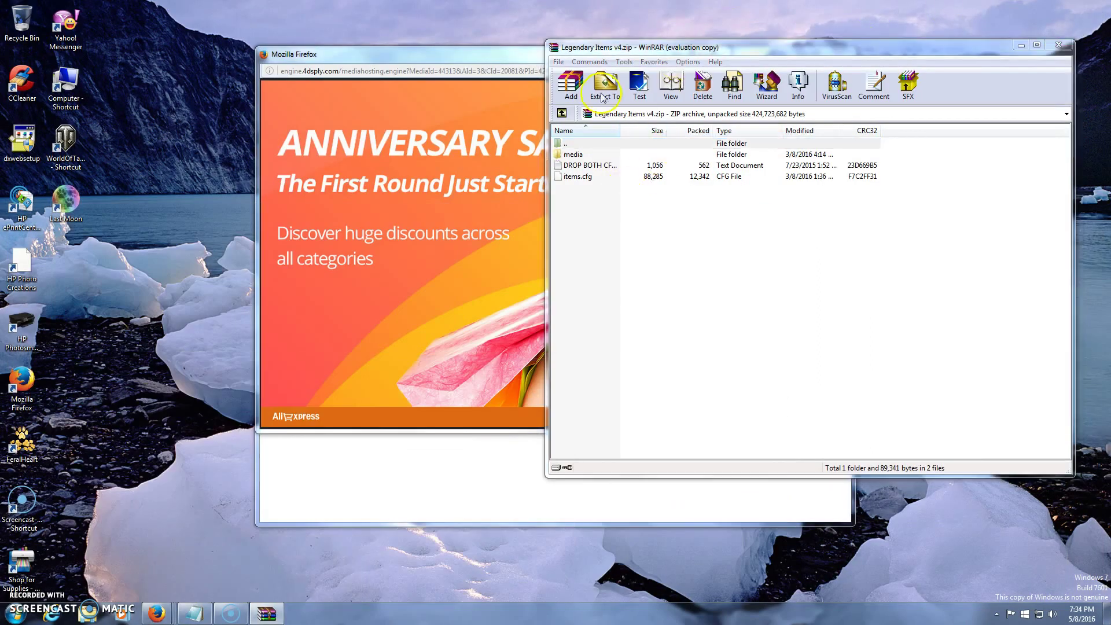
click(872, 265)
drag(943, 43, 936, 121)
click(838, 53)
click(714, 53)
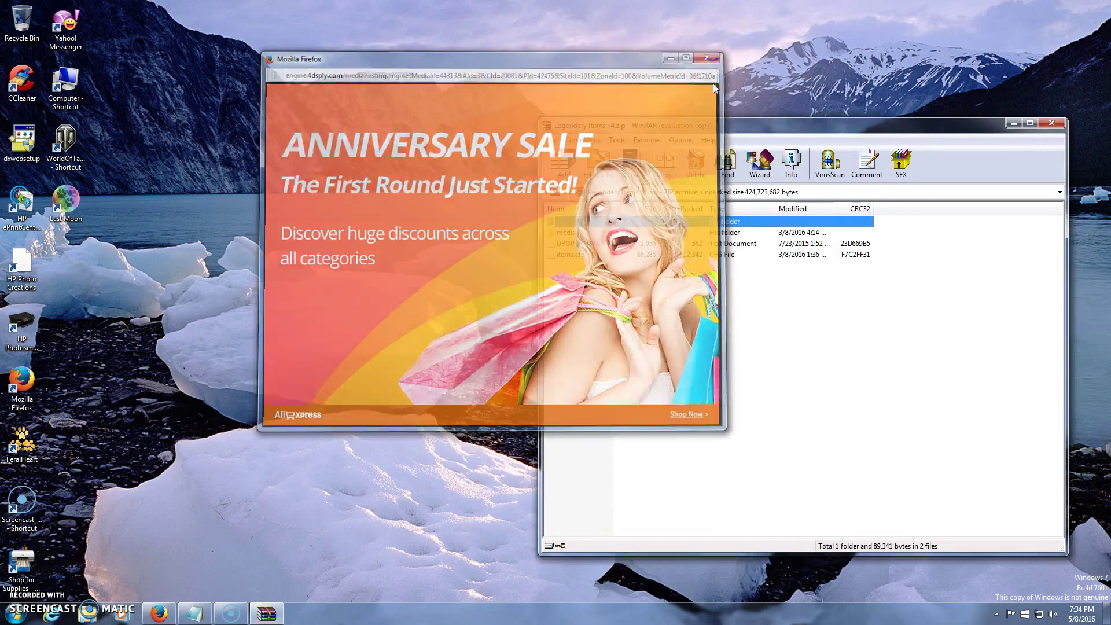
drag(731, 125, 639, 53)
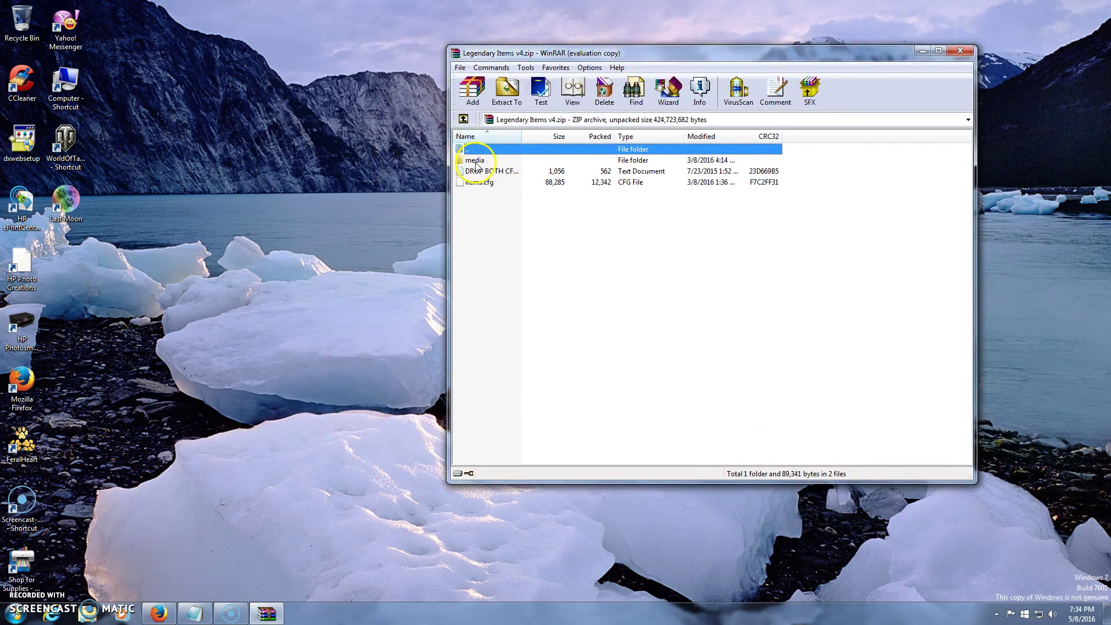
Step: Open the FeralHeart installation folder from its desktop shortcut and arrange it side by side with the archive window
click(24, 450)
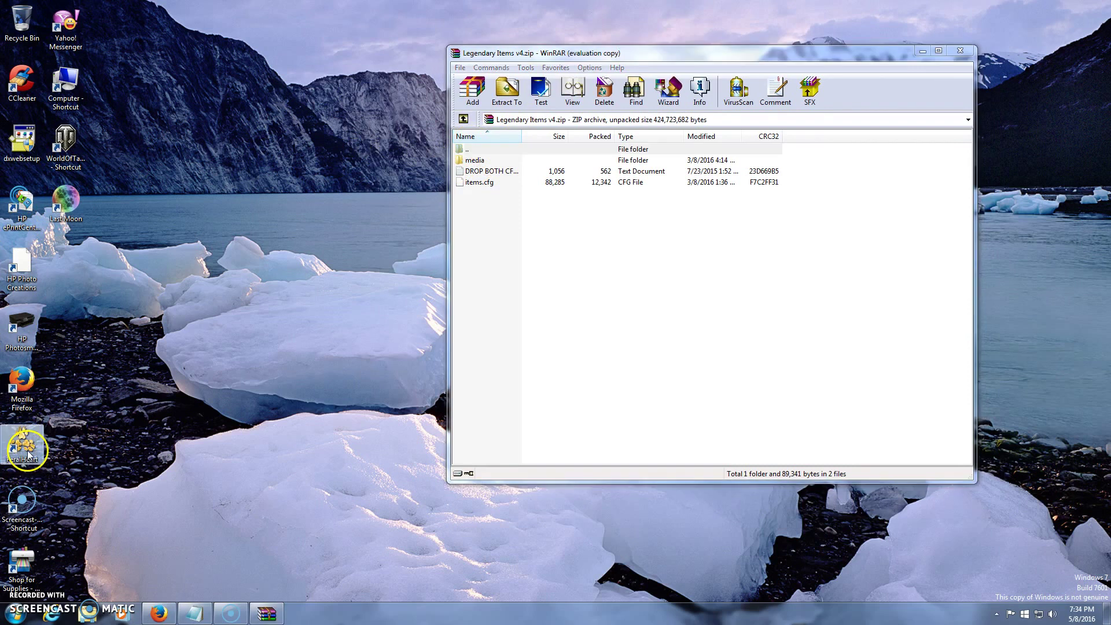
right_click(25, 451)
click(78, 229)
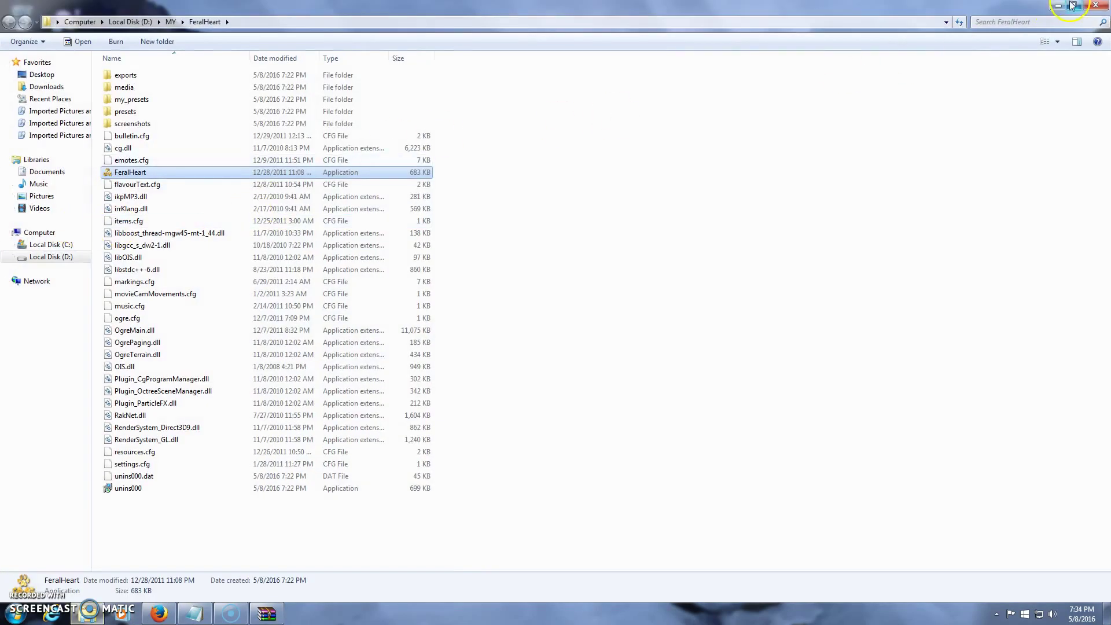
click(1073, 6)
drag(554, 82, 324, 74)
drag(665, 54, 827, 60)
Step: Look inside the archive's media folder and return to the archive's top level
double_click(654, 167)
double_click(631, 168)
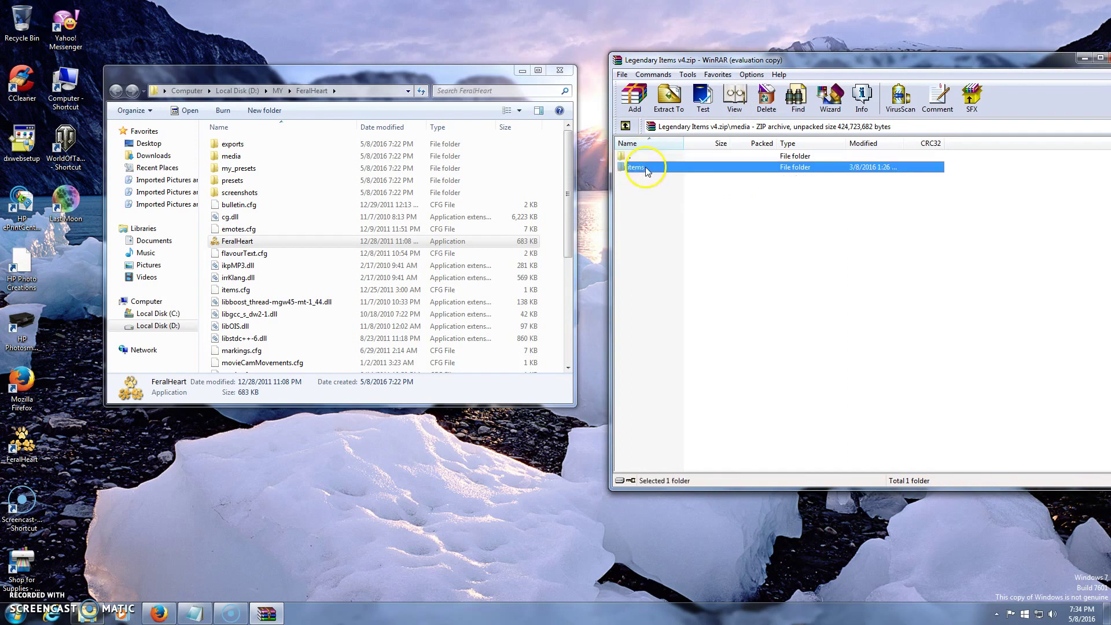
double_click(634, 155)
double_click(634, 156)
Step: Delete hat.material, hat1.mesh and hatTex1 from the media\items folder of the FeralHeart installation
double_click(238, 156)
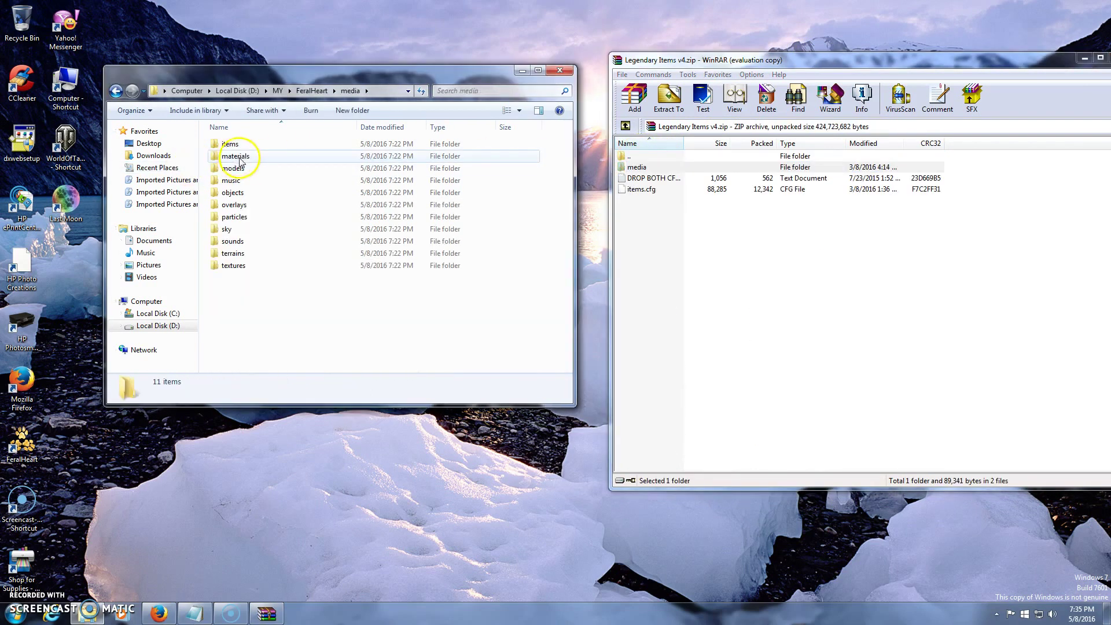
double_click(248, 147)
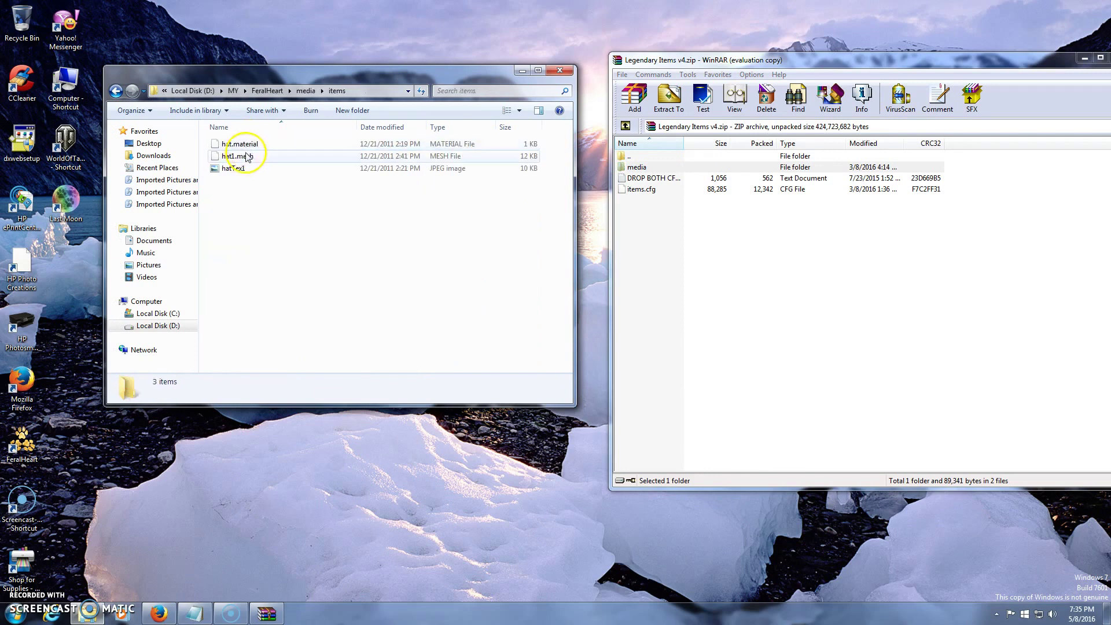
drag(245, 199, 261, 152)
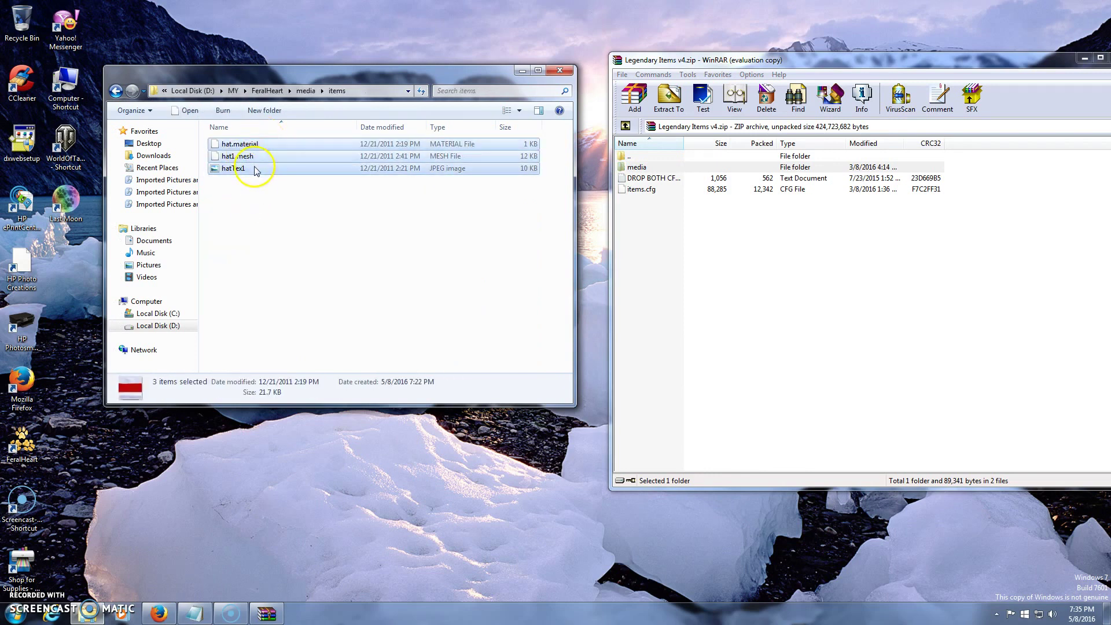
right_click(255, 167)
click(285, 363)
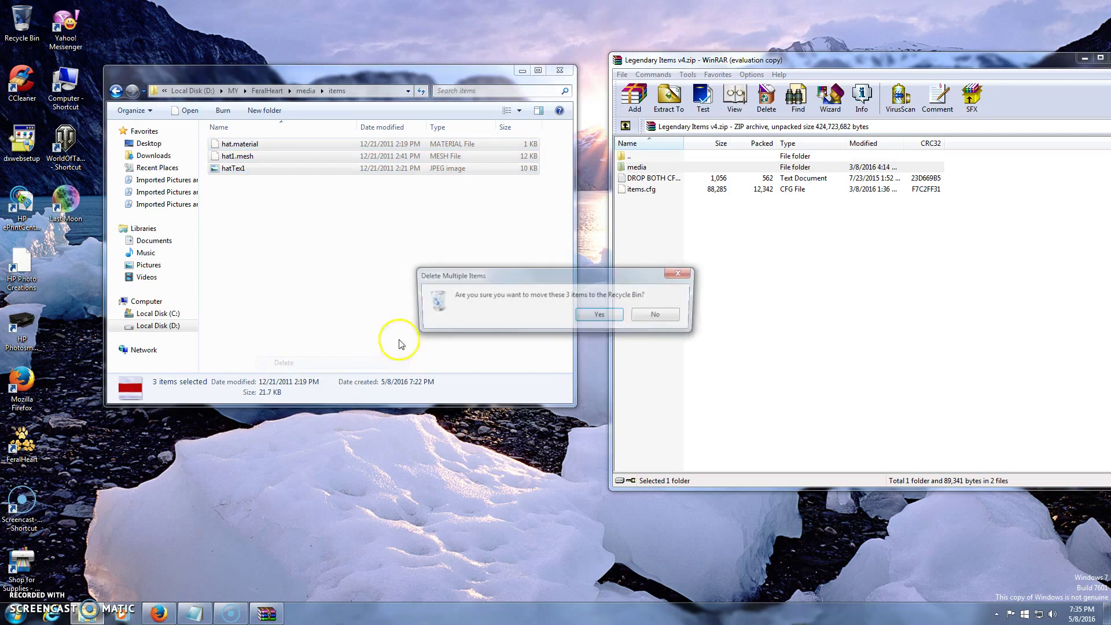
click(599, 314)
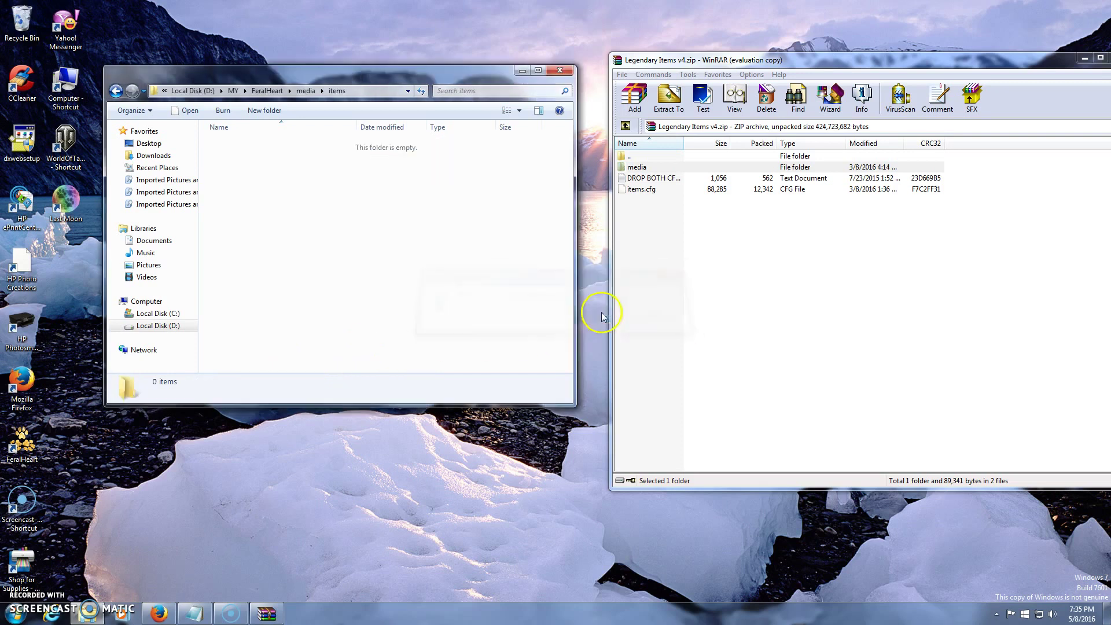
Step: Move all files from the archive's media\items folder into FeralHeart's media\items folder and close the archive
double_click(667, 168)
double_click(653, 168)
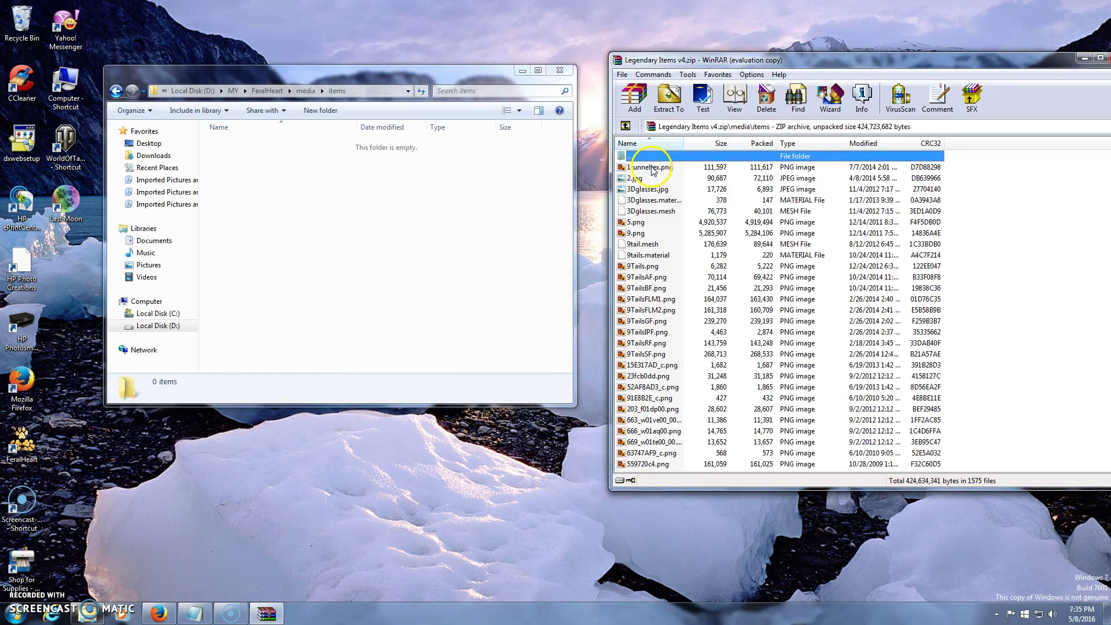
click(932, 168)
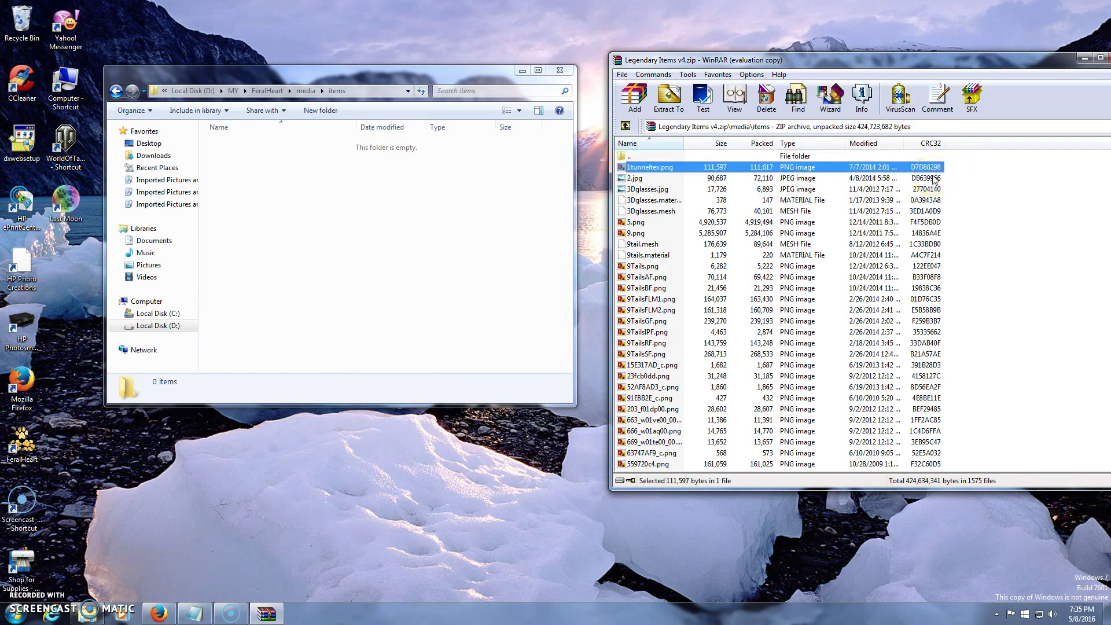
scroll(930, 284, down, 20)
scroll(929, 414, down, 20)
scroll(928, 424, down, 20)
scroll(925, 426, down, 20)
scroll(924, 425, down, 20)
scroll(925, 426, down, 20)
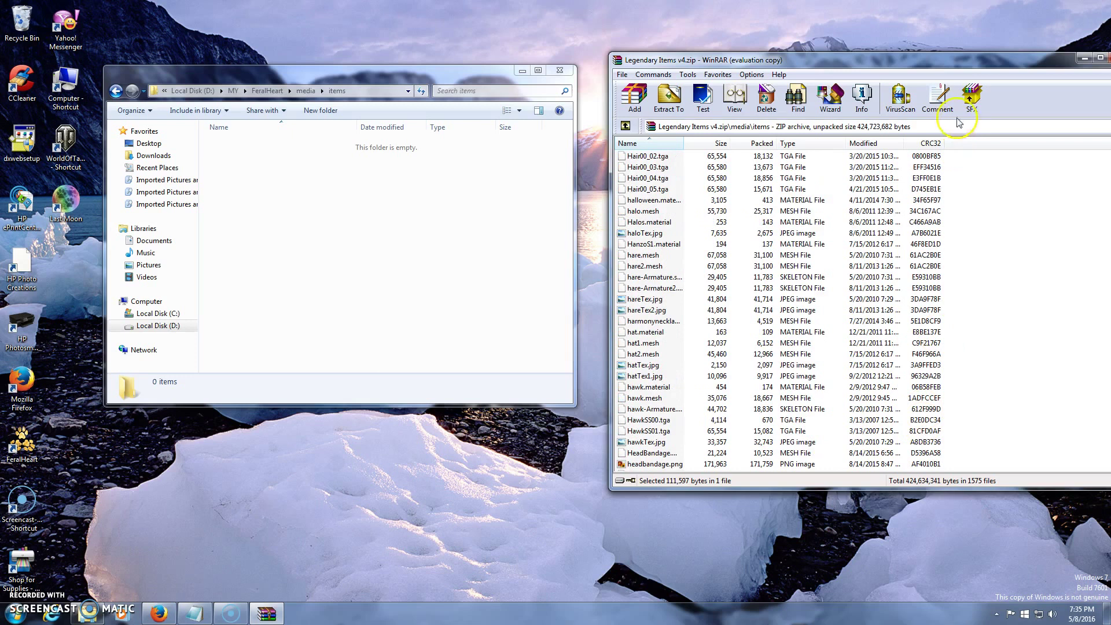
drag(964, 58, 901, 53)
drag(1066, 284, 1066, 471)
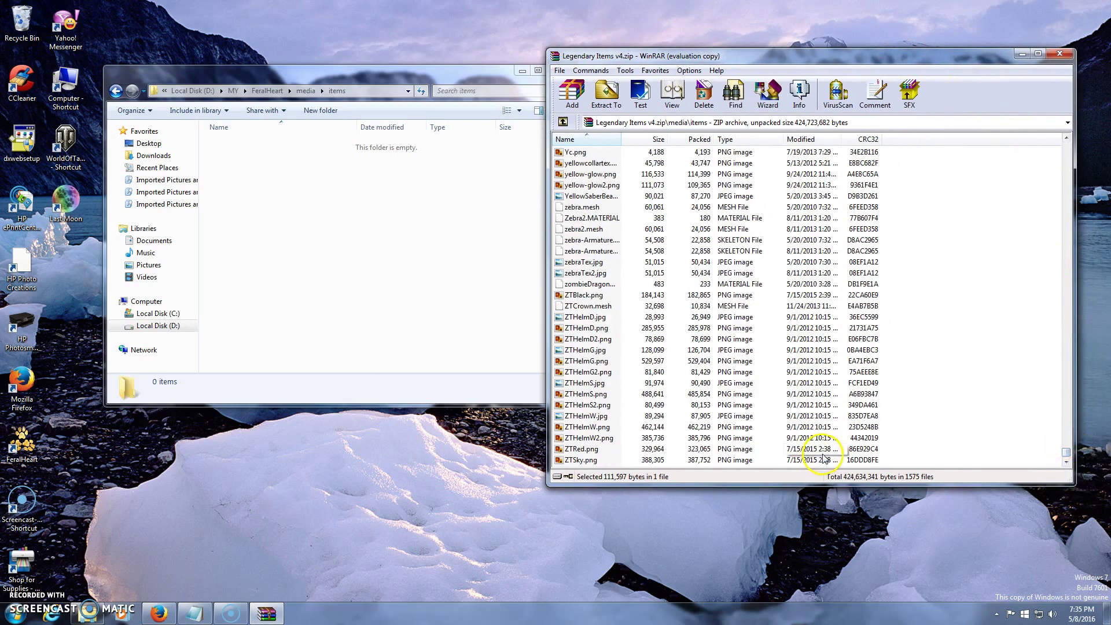
key(ctrl+a)
drag(825, 459, 264, 177)
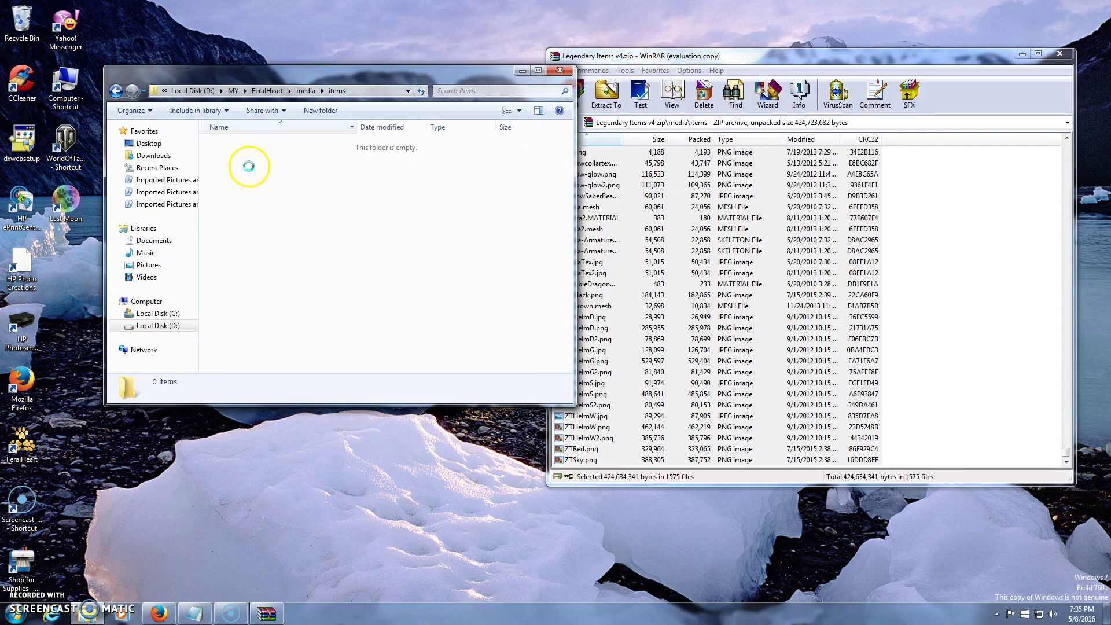
click(498, 259)
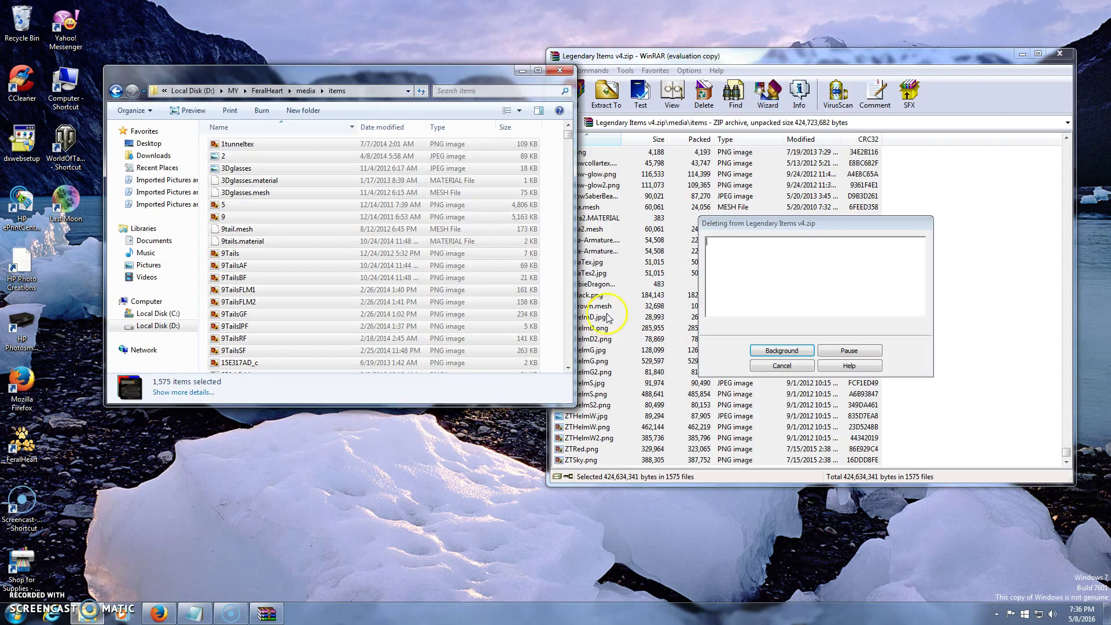
click(1061, 54)
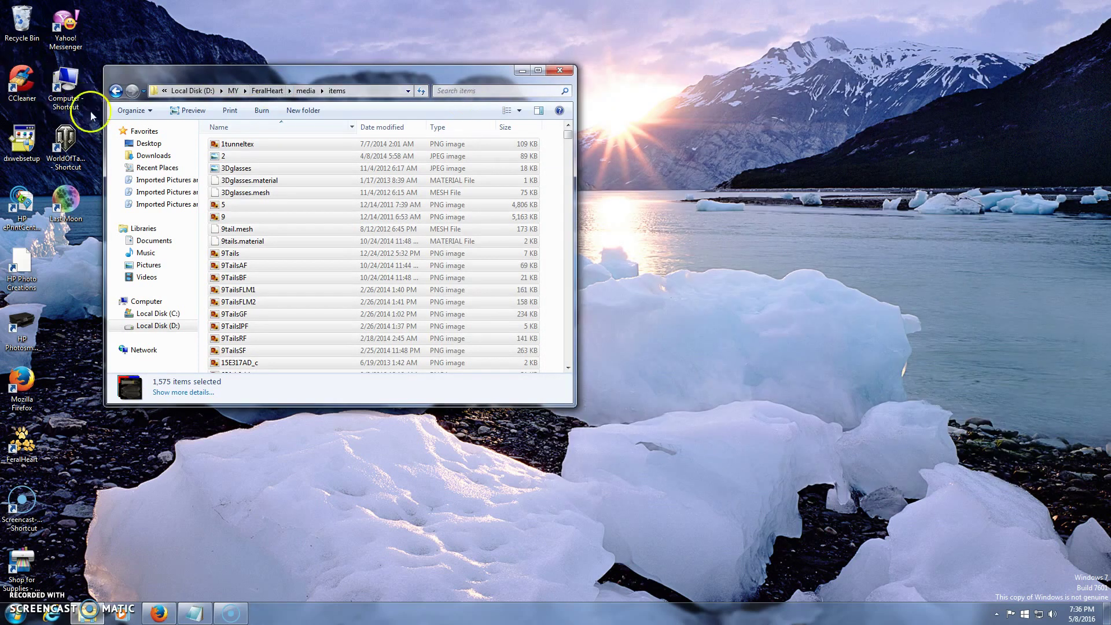
Step: Return to the main FeralHeart folder and reopen the Legendary Items v4 archive from the Downloads folder
click(116, 91)
click(115, 90)
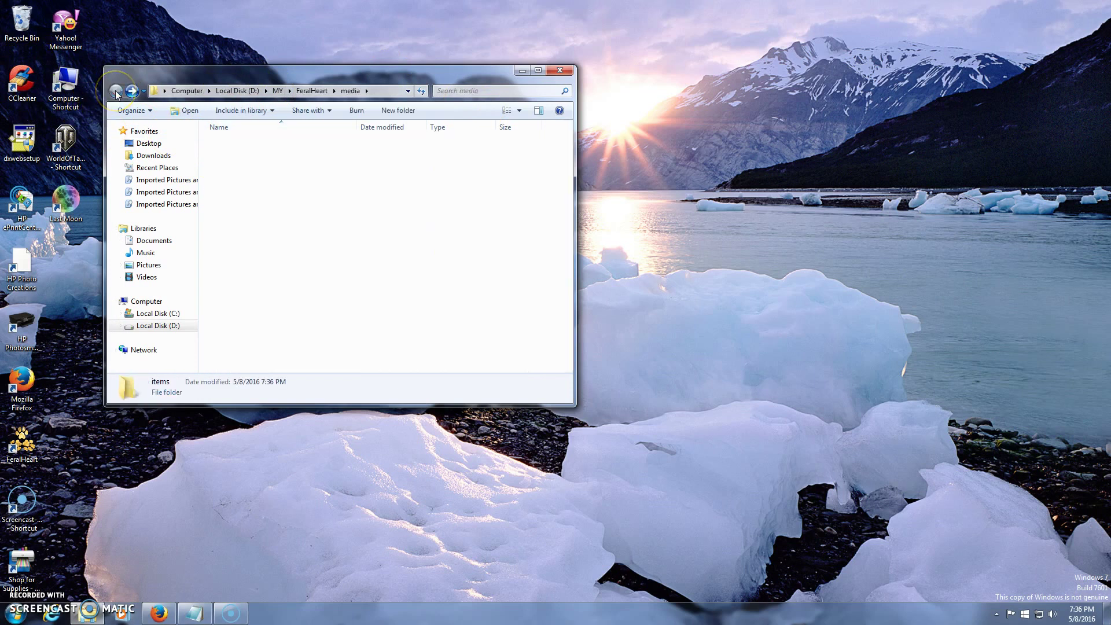
double_click(63, 83)
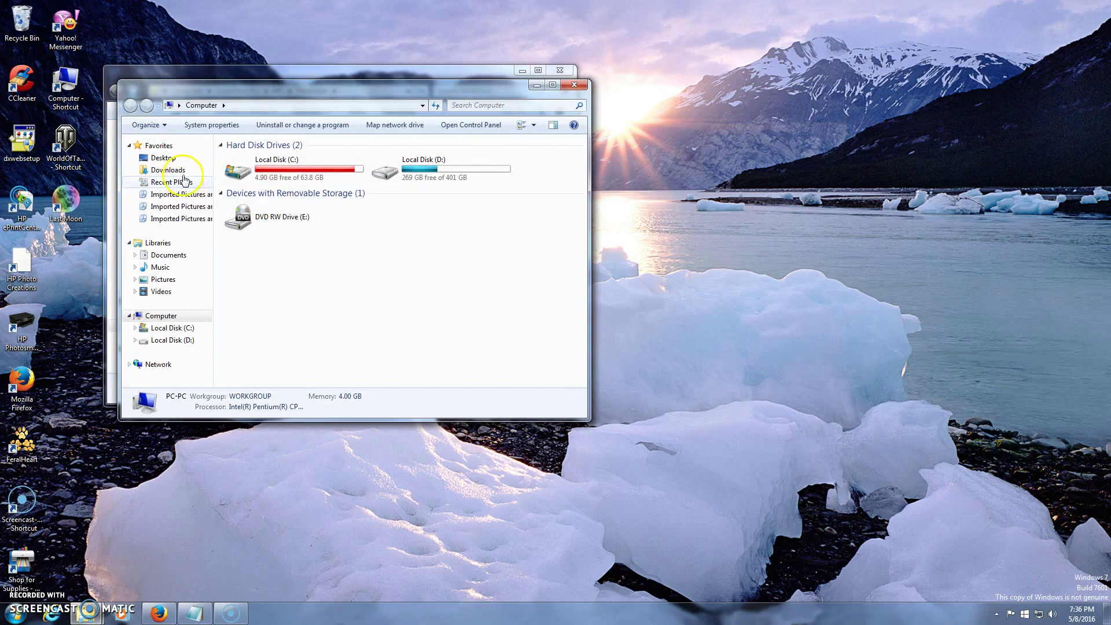
click(167, 170)
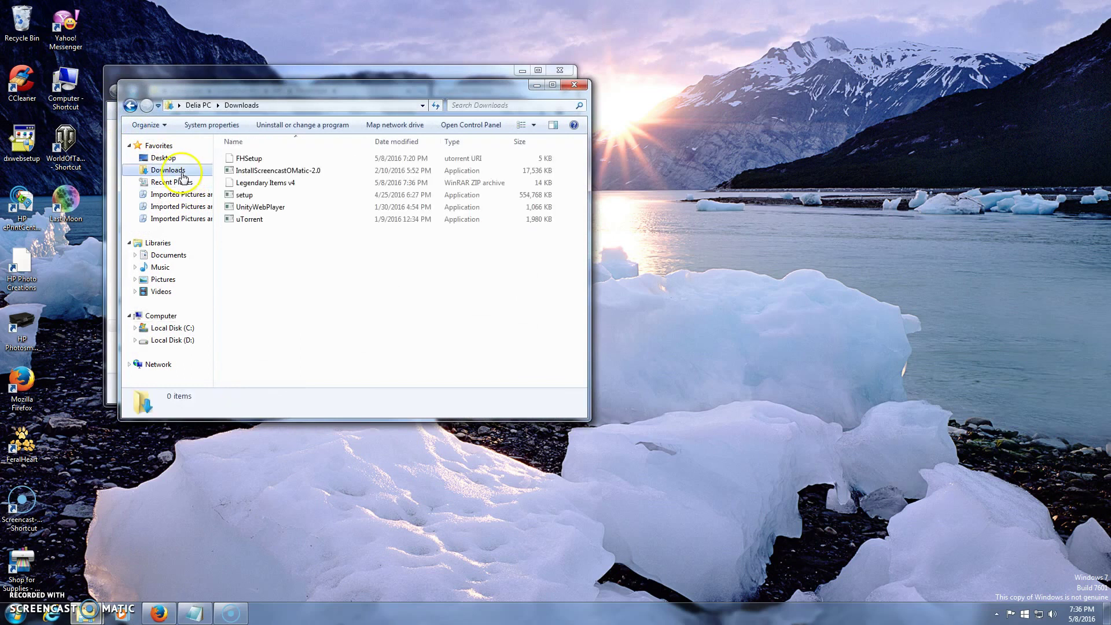
double_click(279, 182)
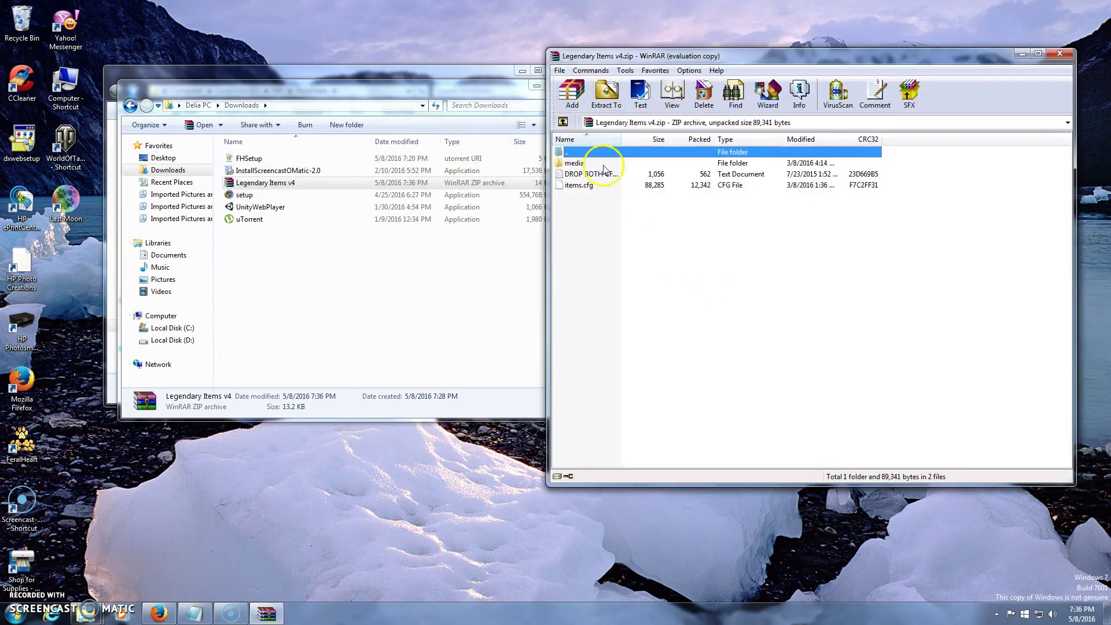
Step: Bring the main FeralHeart folder back into view and dismiss the WinRAR licence reminder
click(492, 91)
click(481, 87)
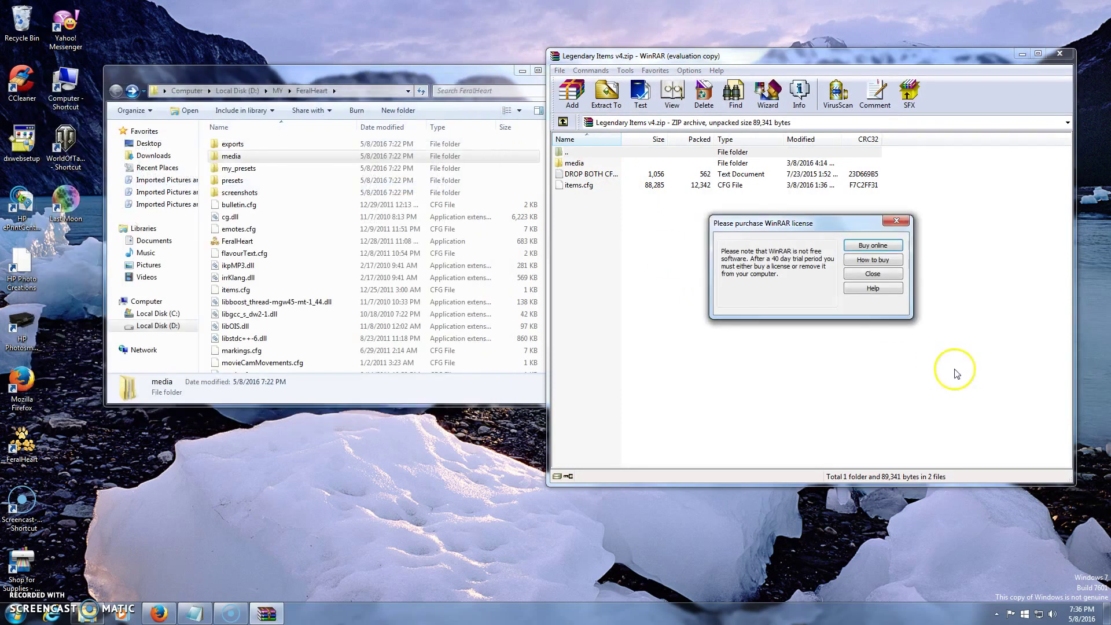
click(873, 274)
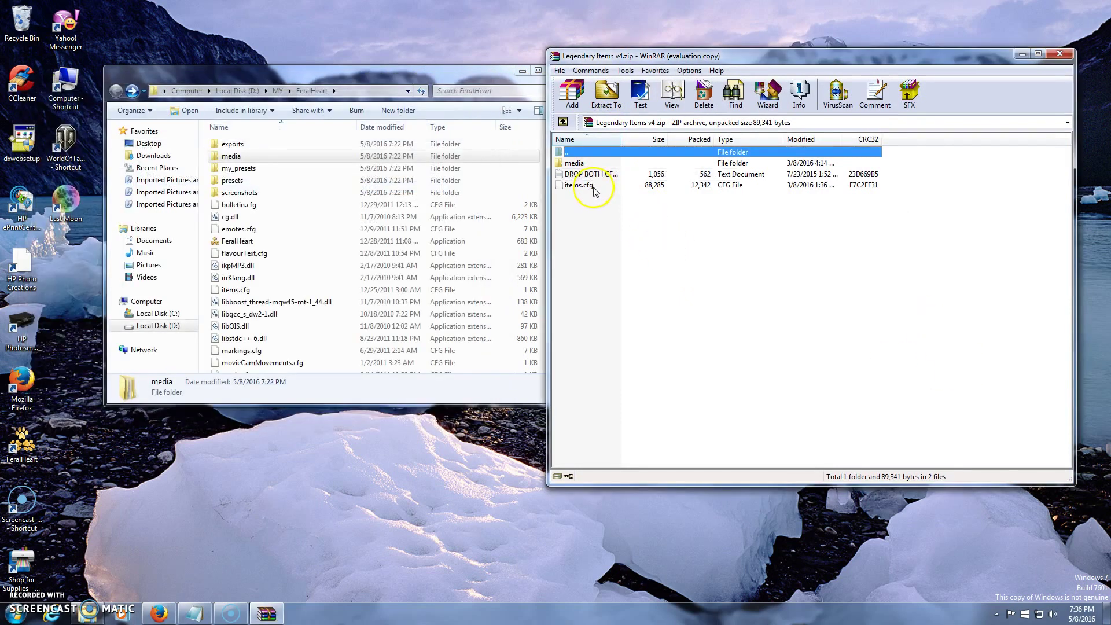
Step: Switch to the Notepad note and add the line "Also you will need to delete the curent items.gfc"
click(195, 614)
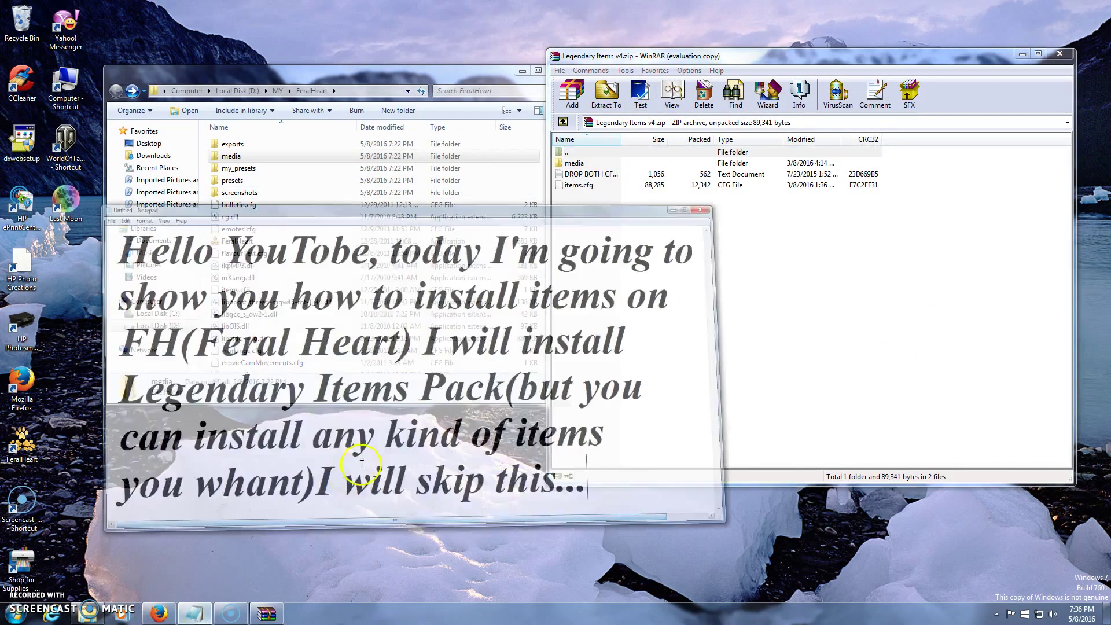
key(Return)
key(Return)
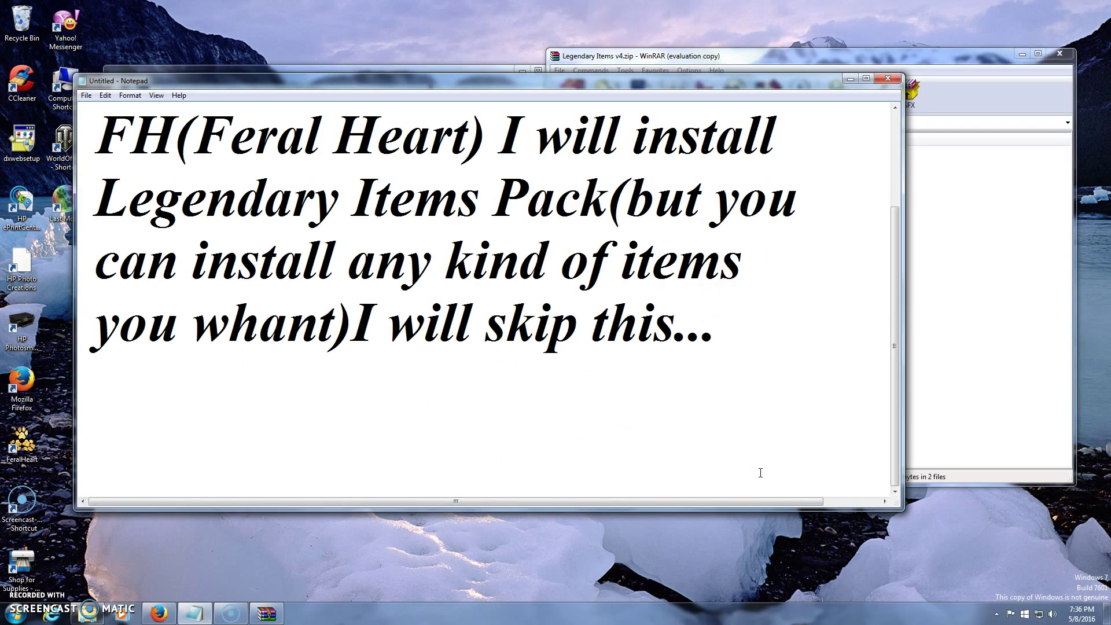
text(Also)
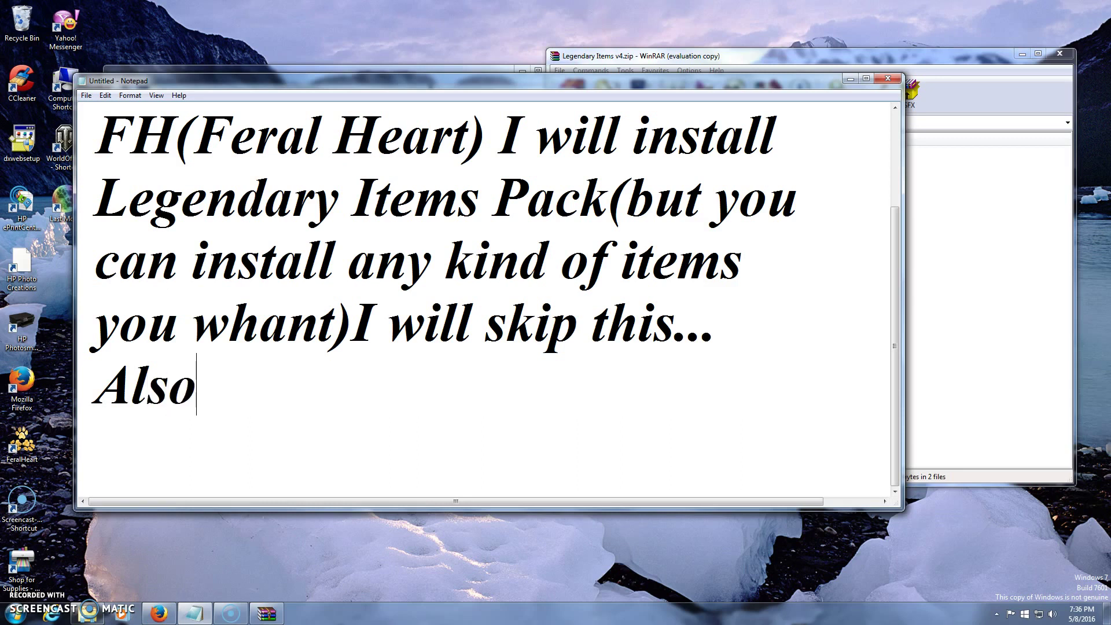
text( you wi)
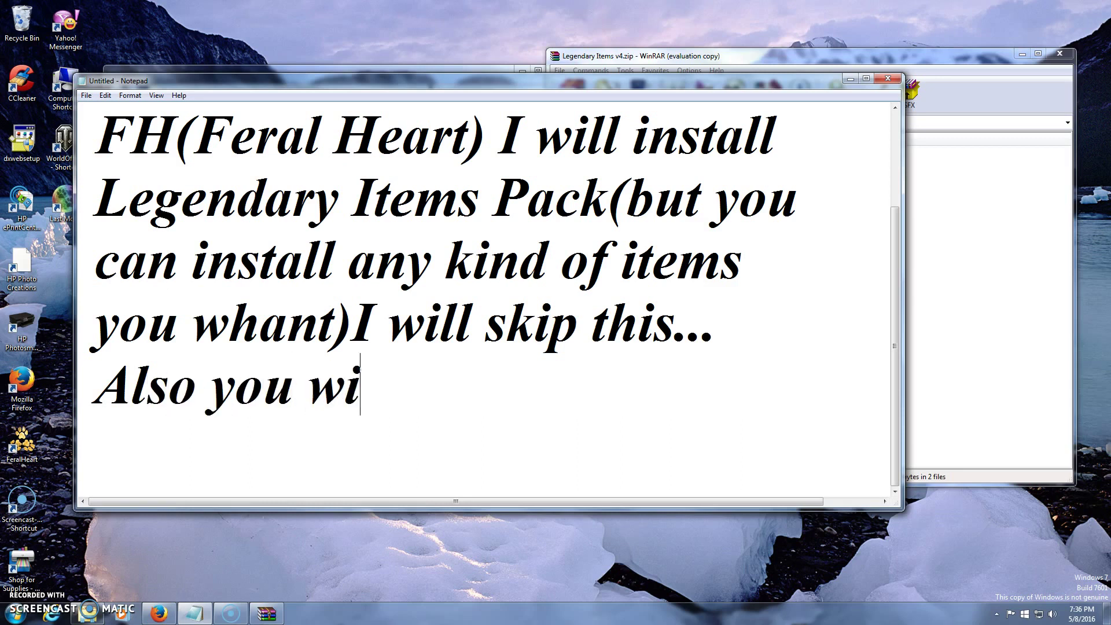
text(ll need)
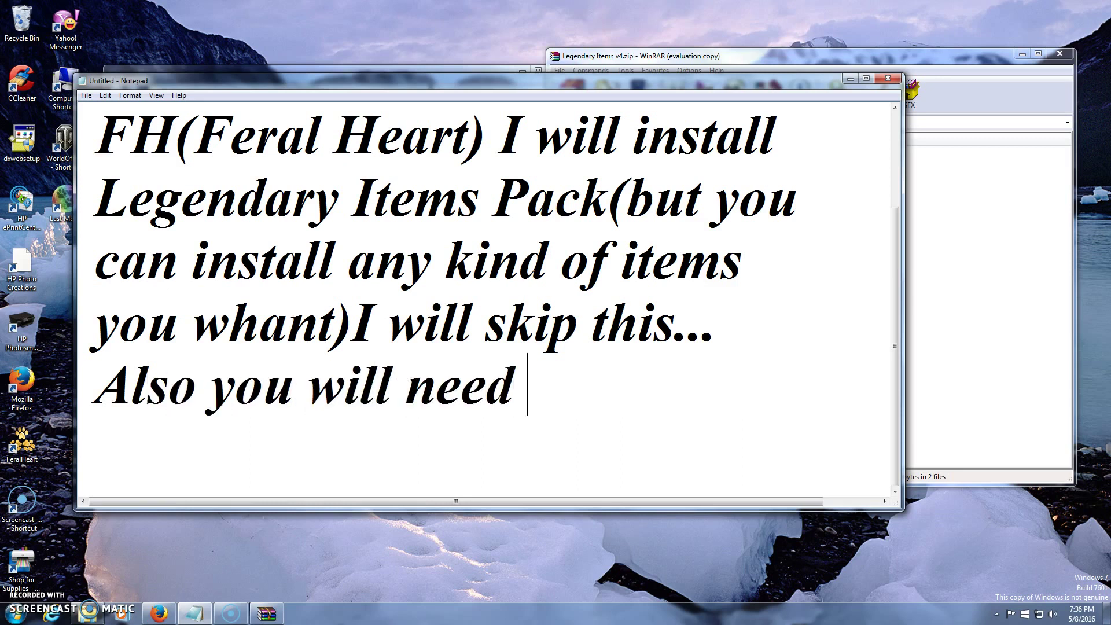
text( to delete)
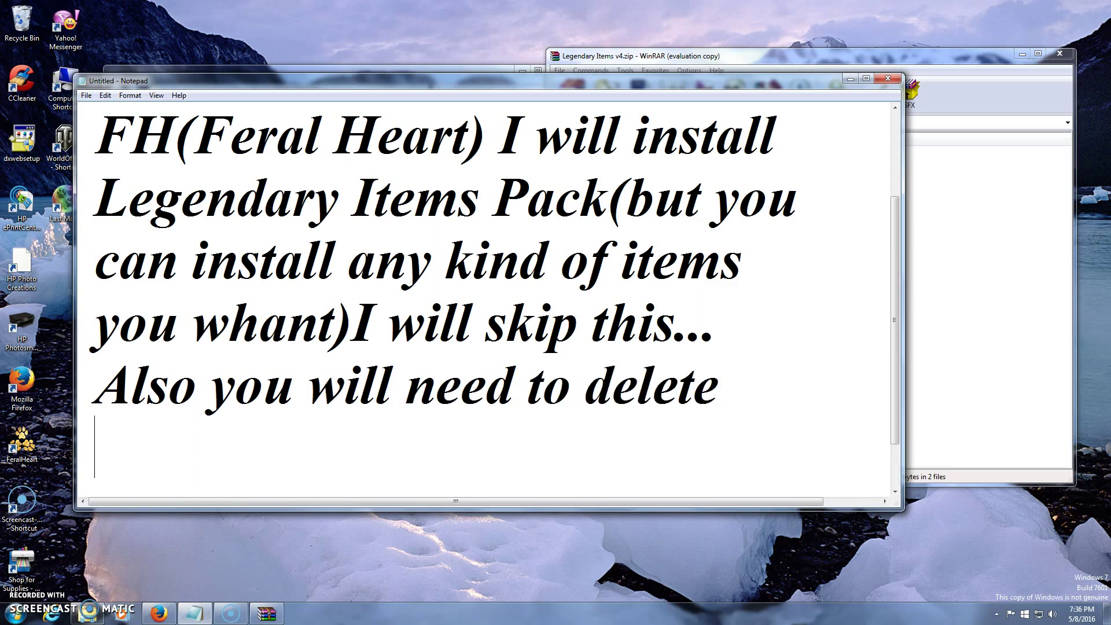
text( the curen)
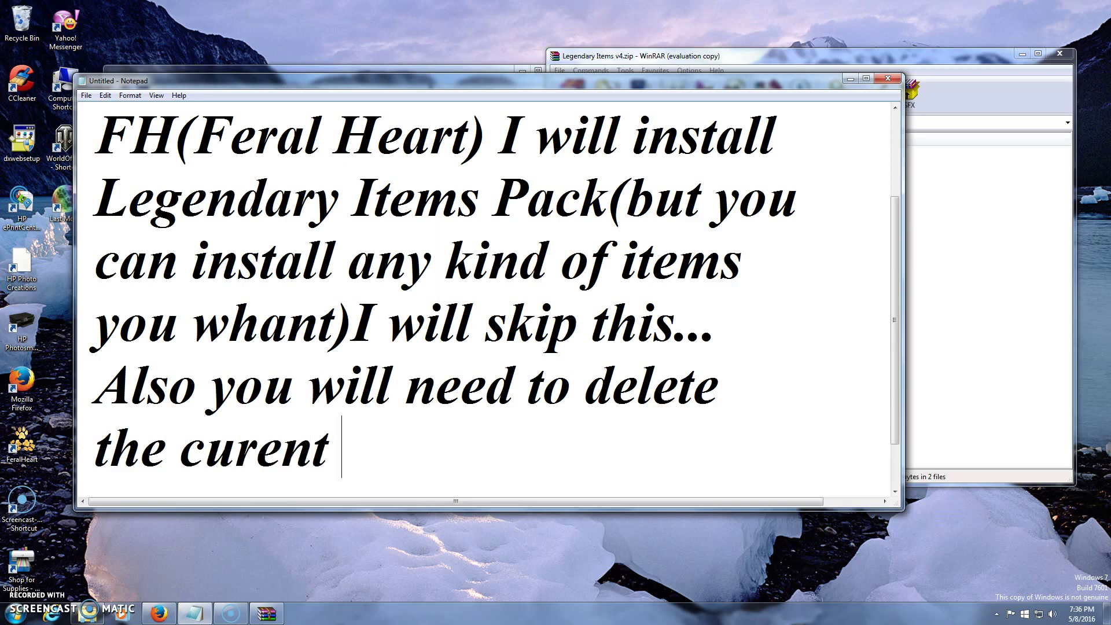
text(t items)
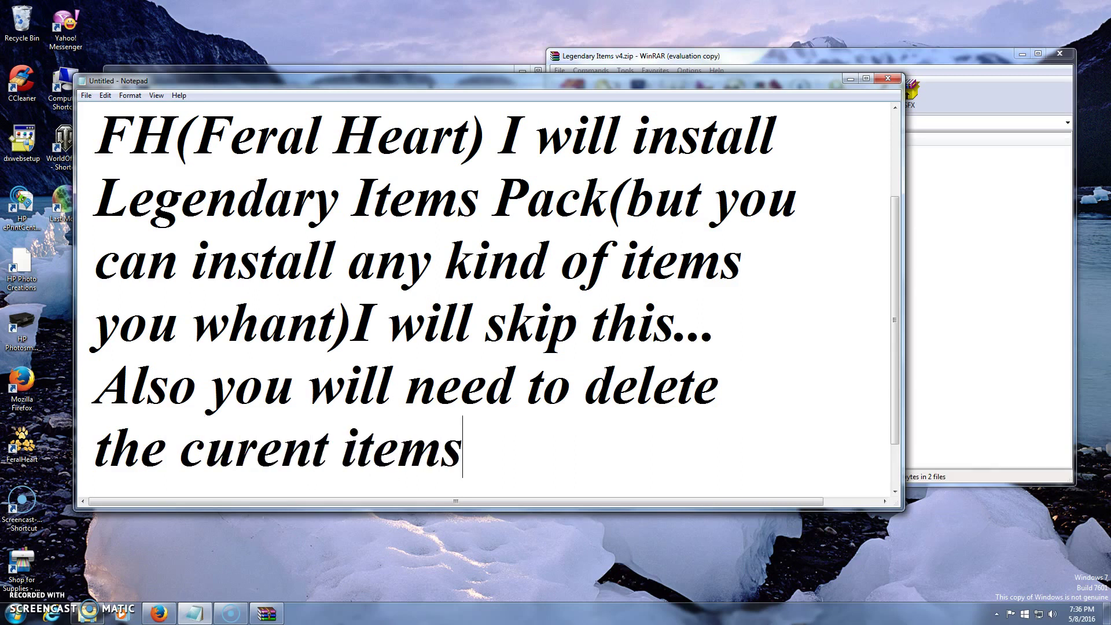
text(.gfc)
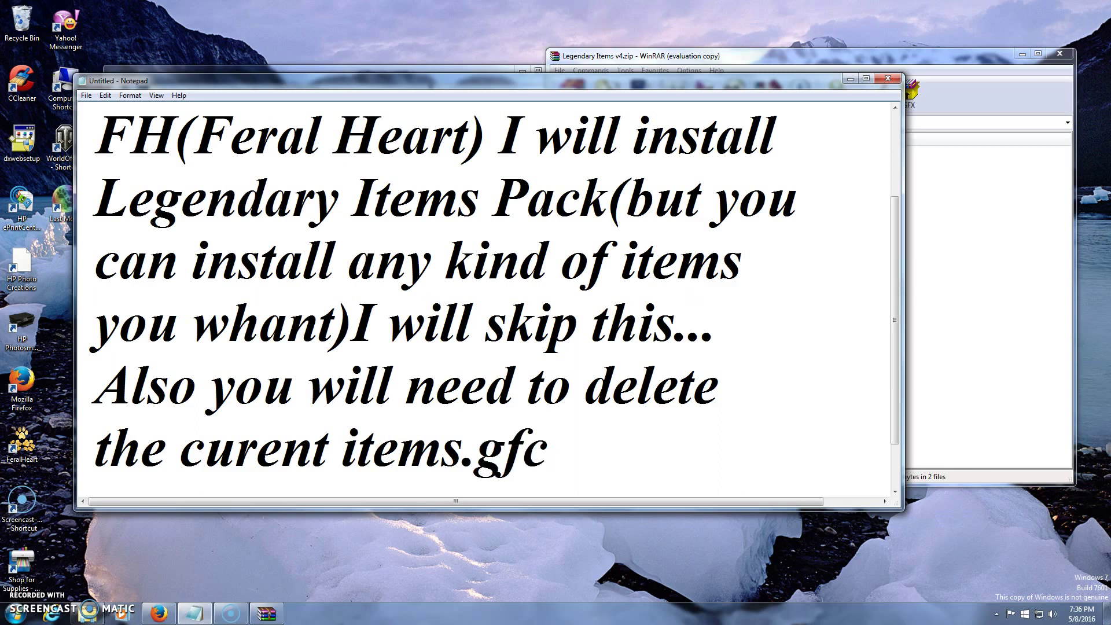
Step: Continue the note with "and replace whit the download one.." and minimize Notepad
text( and re)
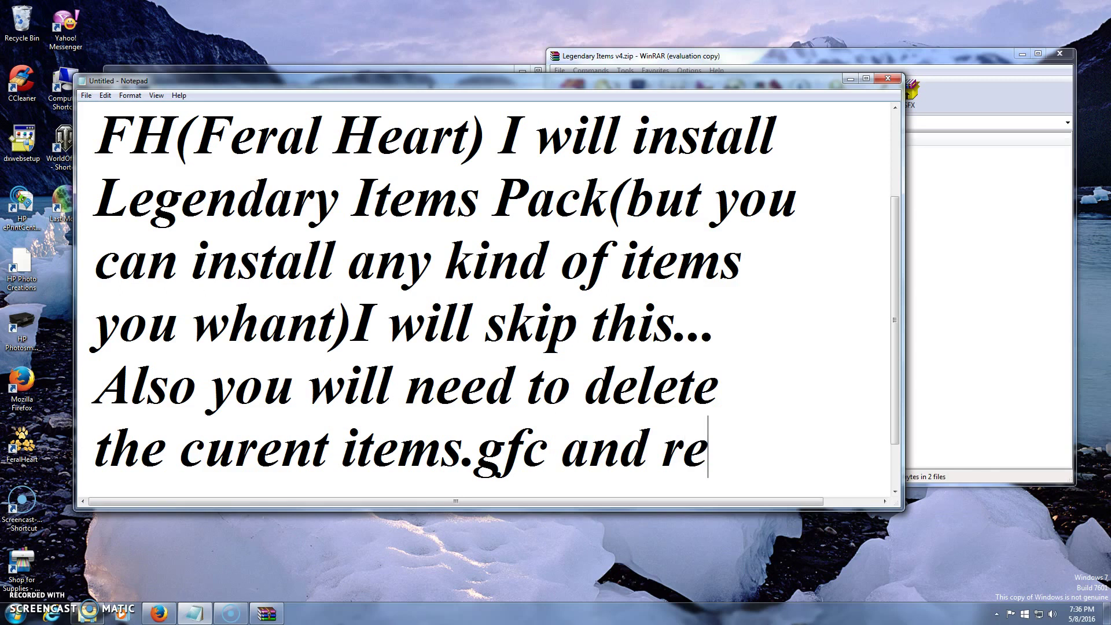
text(place)
key(Return)
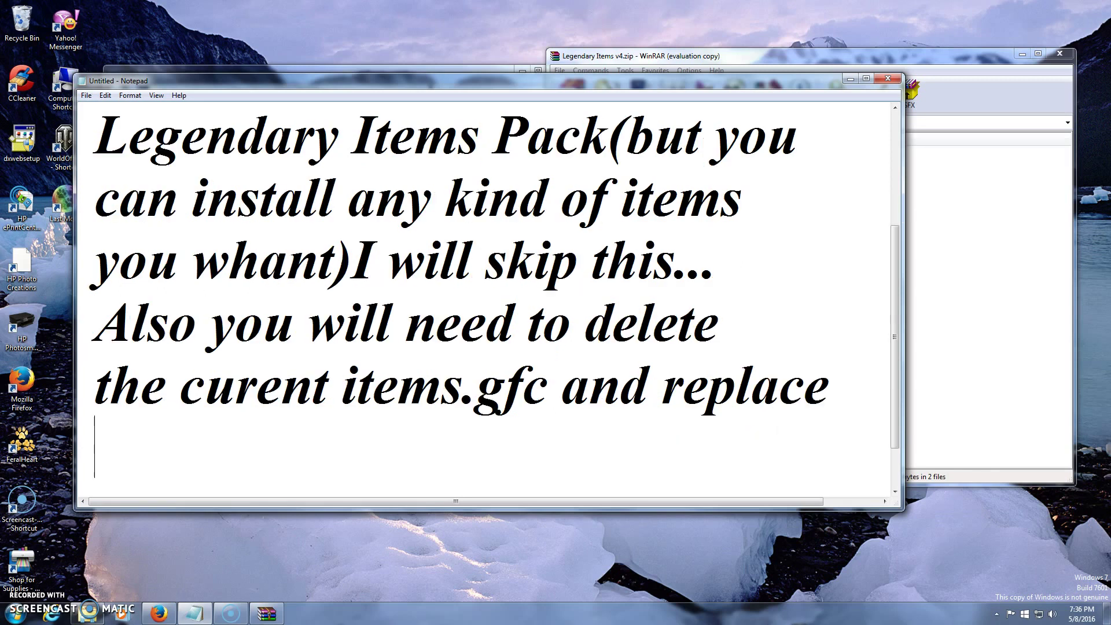
text(whit the dow)
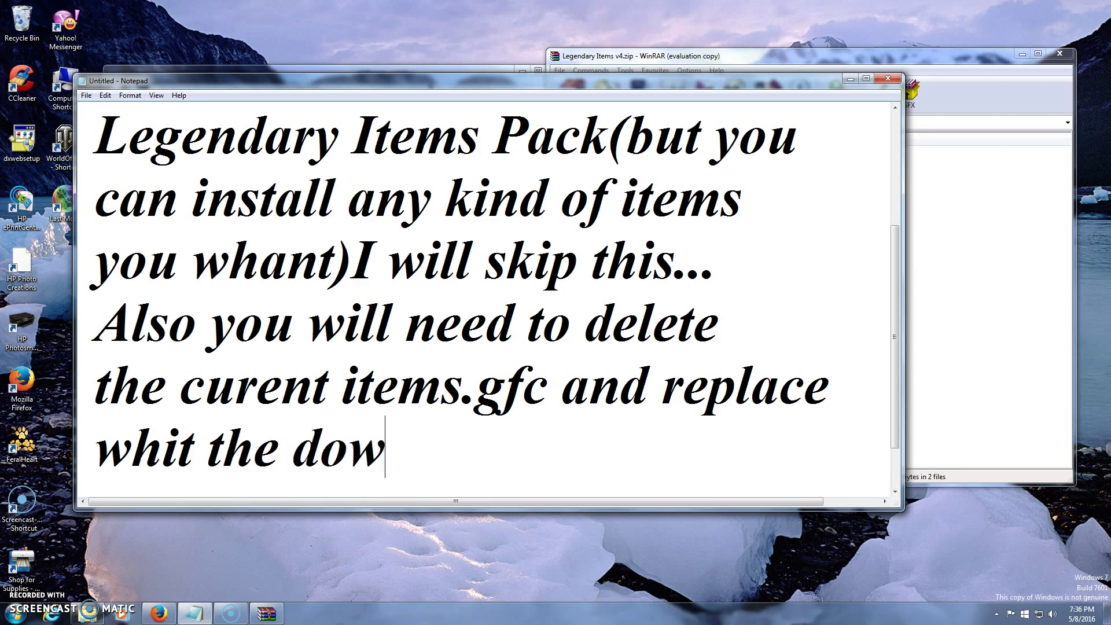
text(nload o)
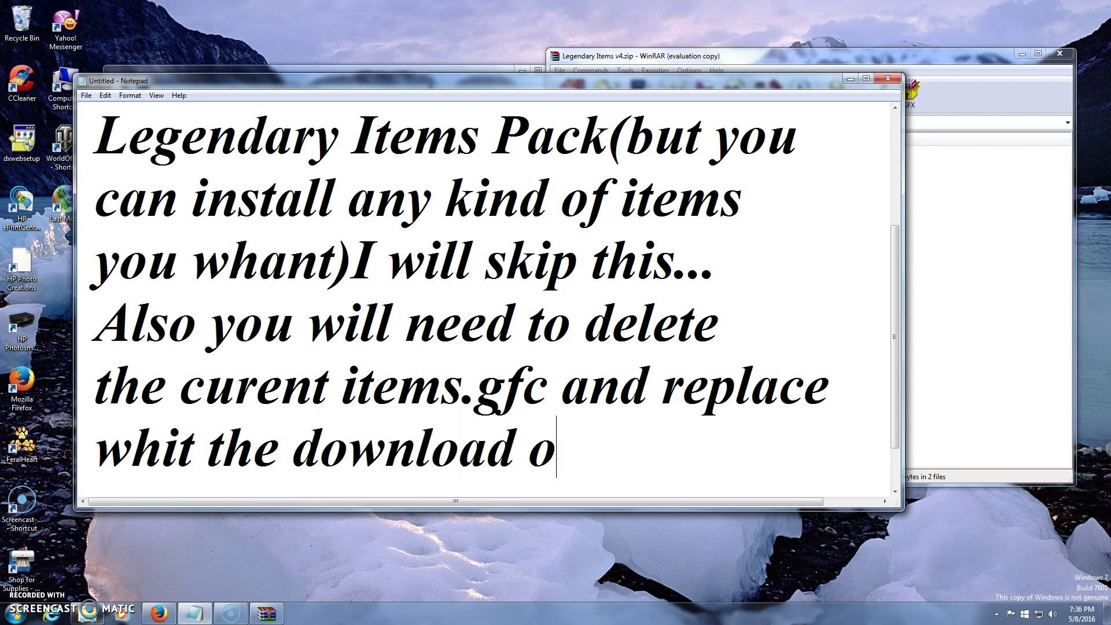
text(ne..)
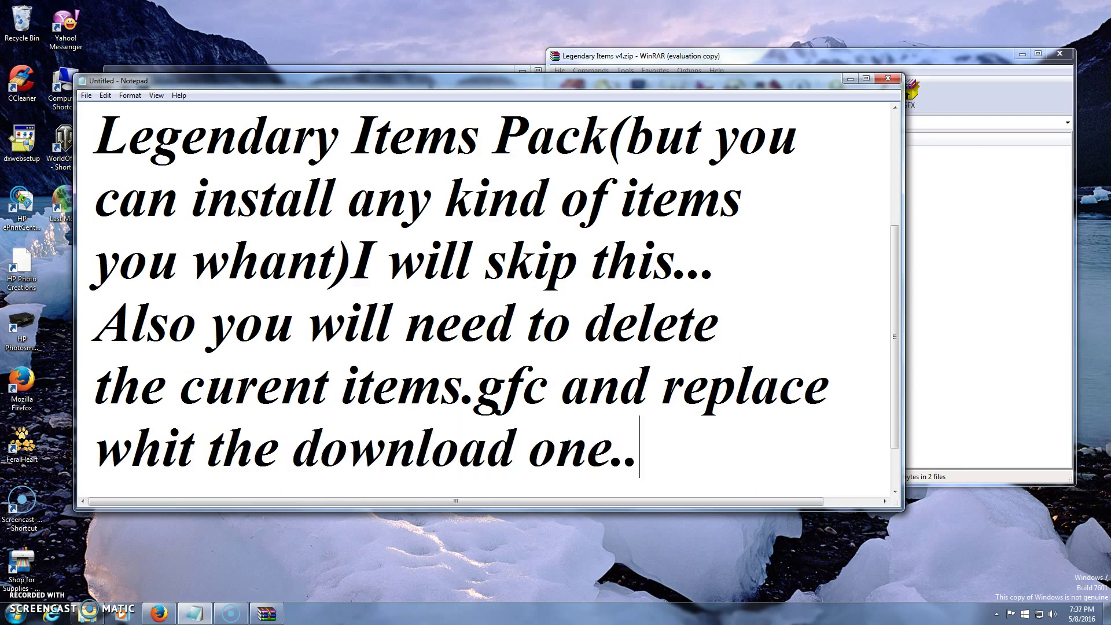
click(850, 80)
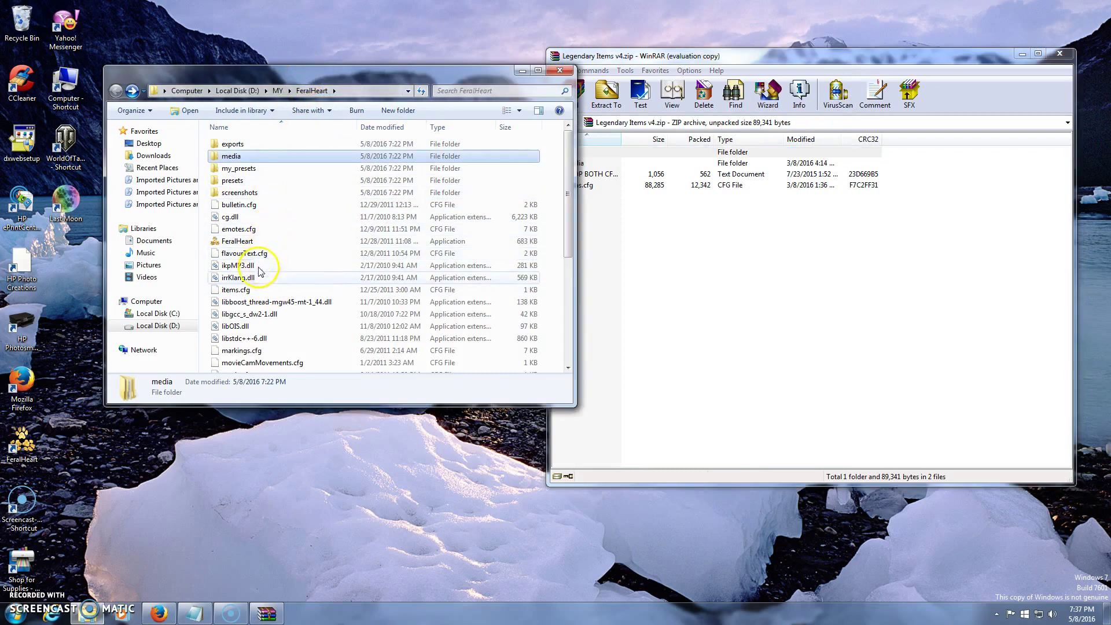
Step: Delete items.cfg from the main FeralHeart folder, sending it to the Recycle Bin
click(256, 292)
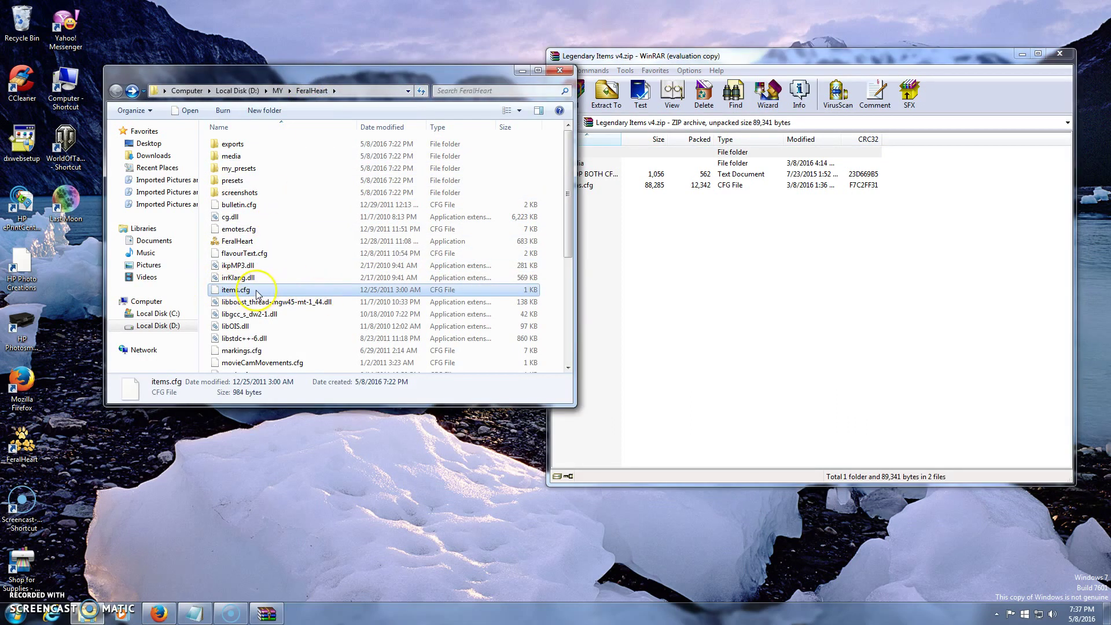
right_click(259, 293)
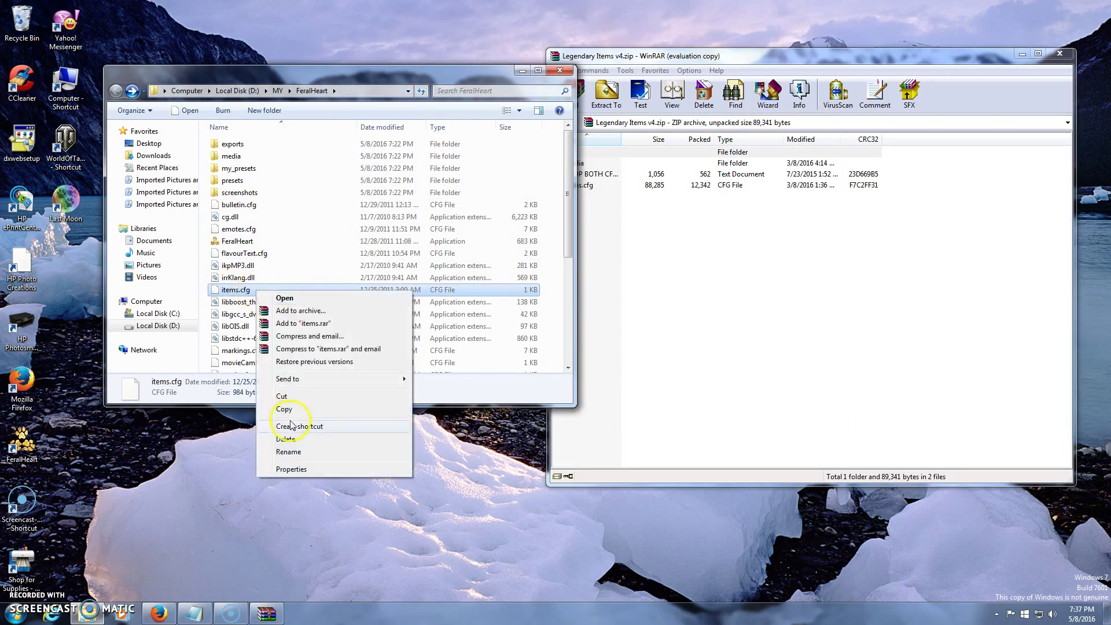
click(286, 439)
click(602, 357)
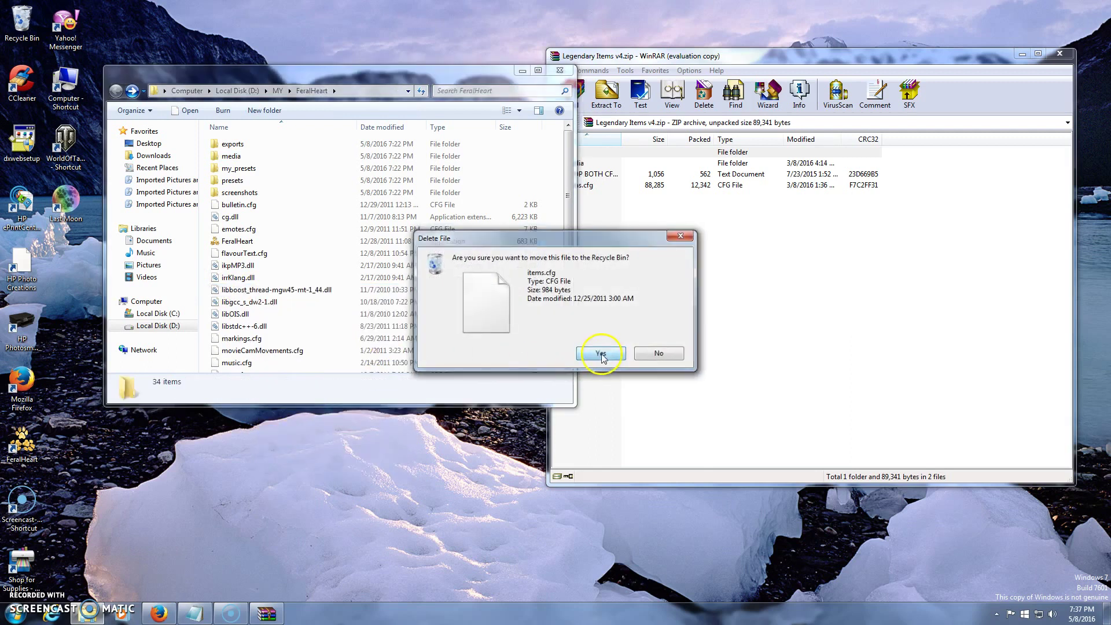
Step: Extract items.cfg from the Legendary Items v4 archive into the main FeralHeart folder and close both windows
click(644, 188)
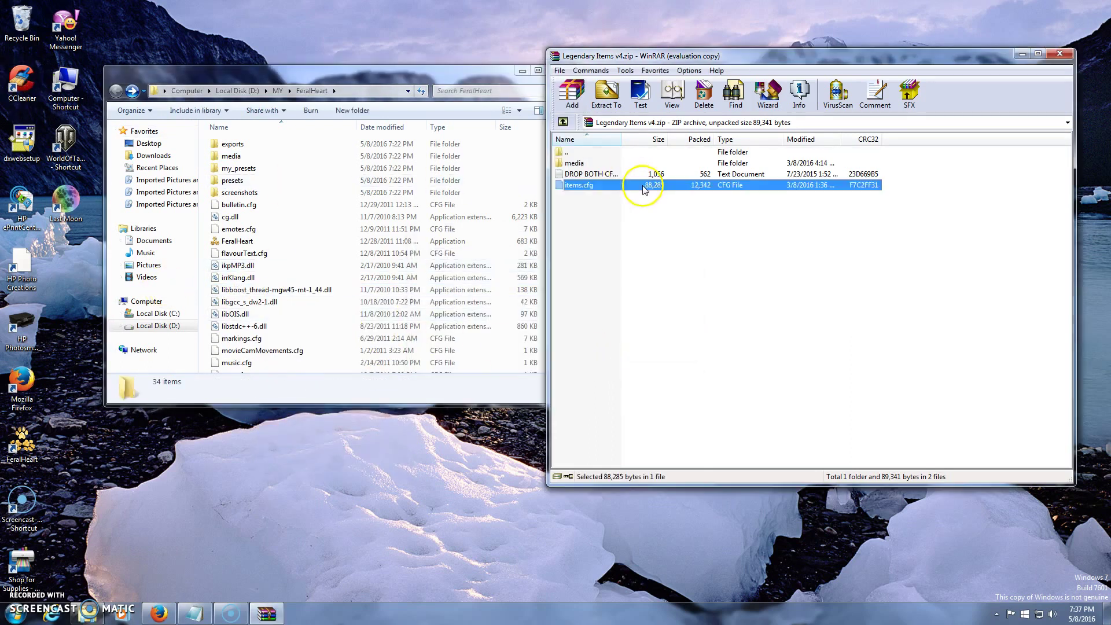
drag(632, 184, 373, 229)
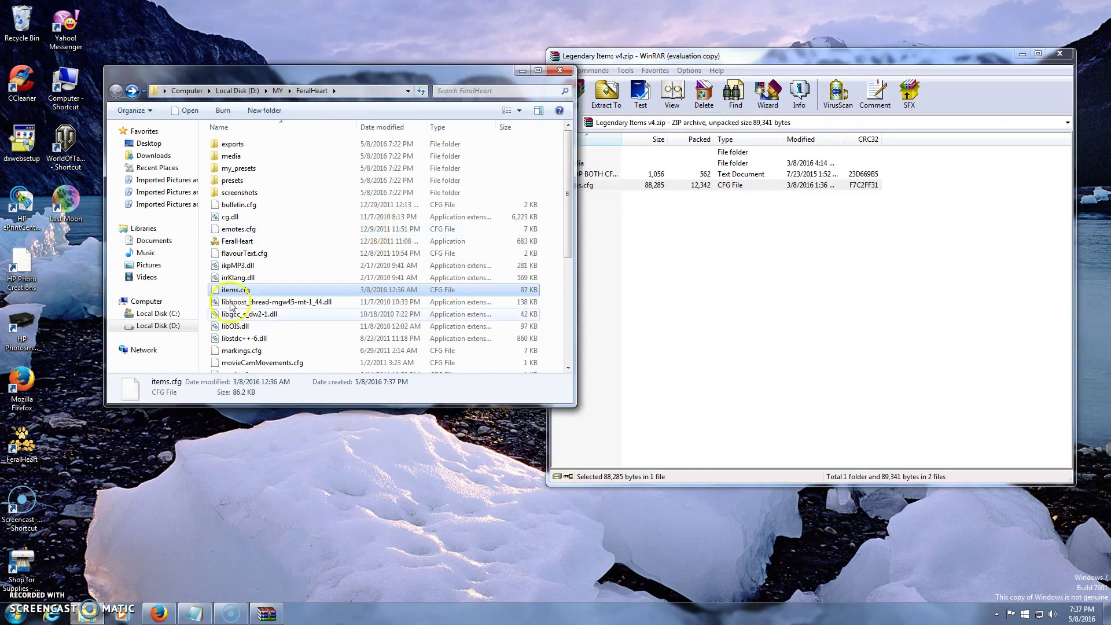
click(1061, 55)
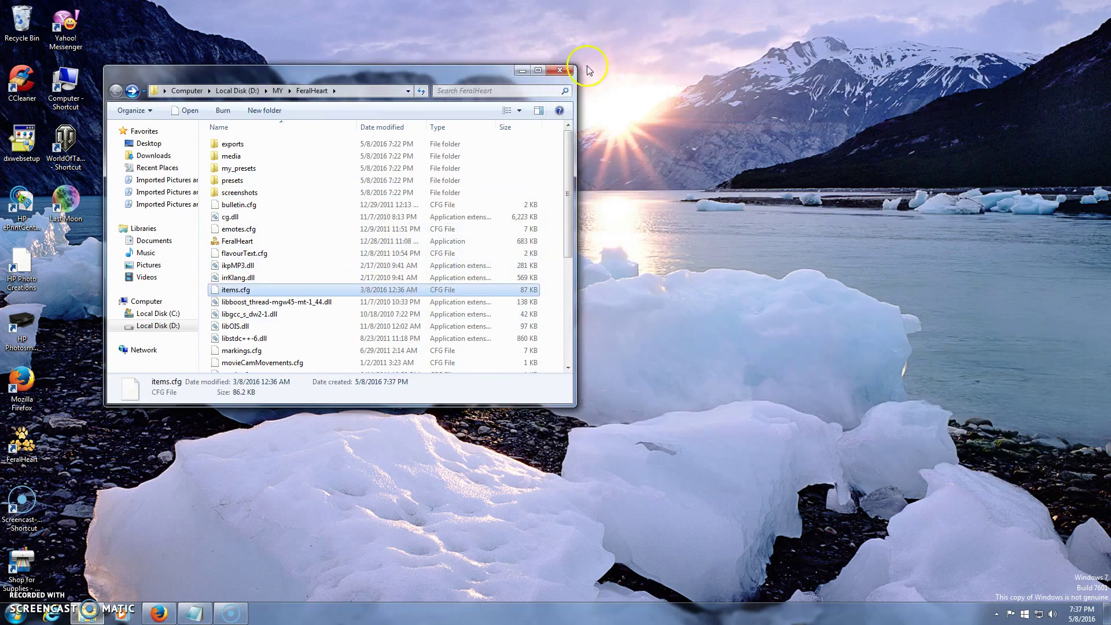
click(560, 71)
Step: Refresh the desktop and empty the Recycle Bin
right_click(269, 304)
click(272, 340)
right_click(262, 334)
click(286, 357)
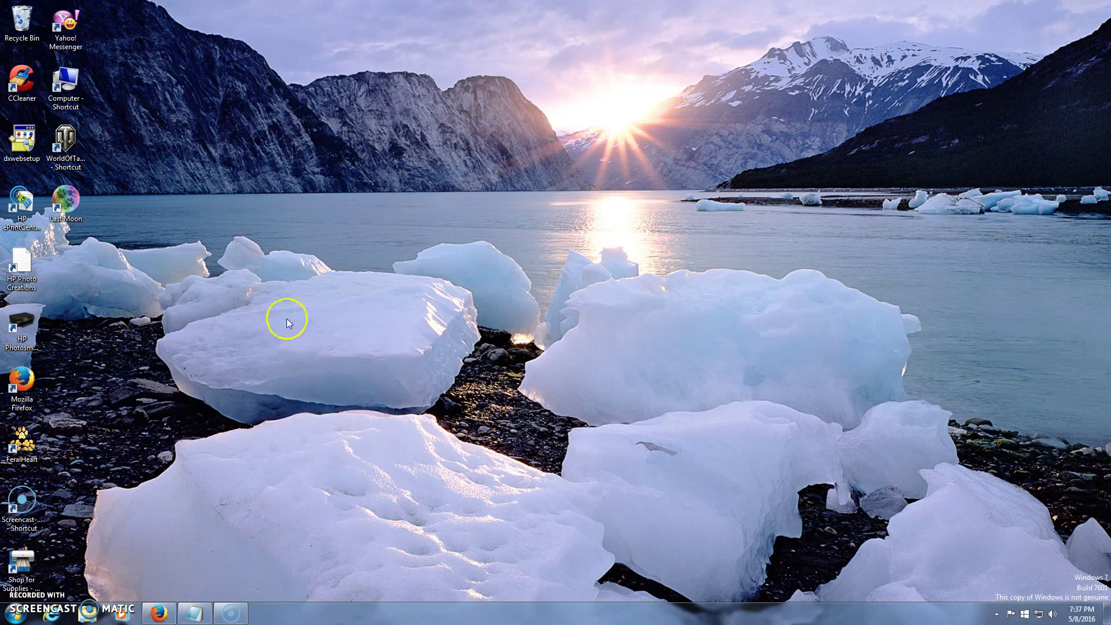
right_click(31, 35)
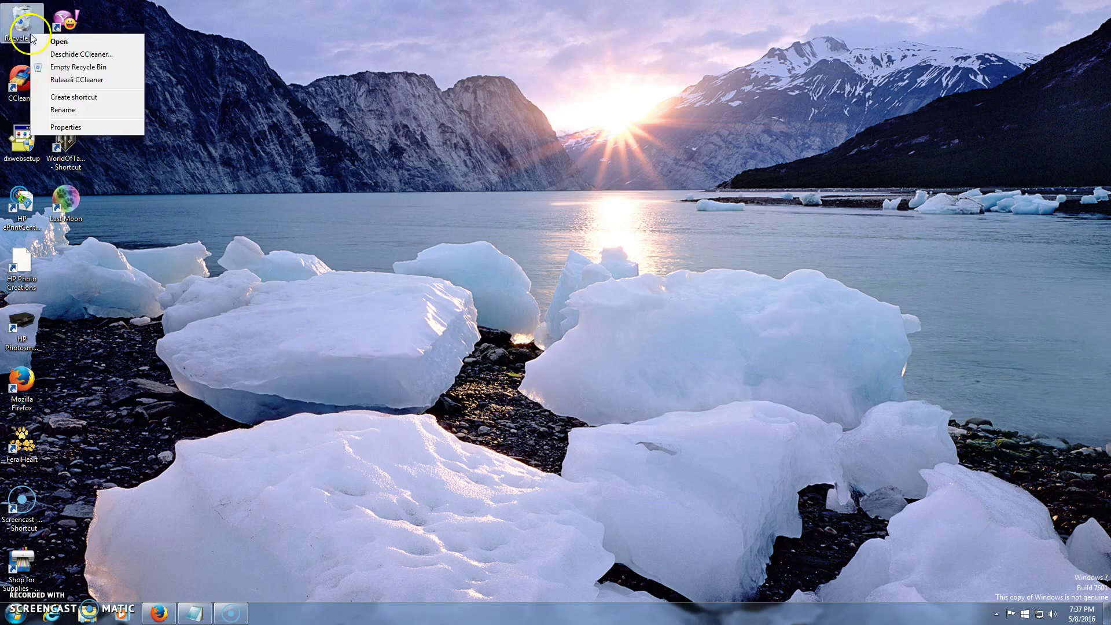
click(60, 67)
click(602, 316)
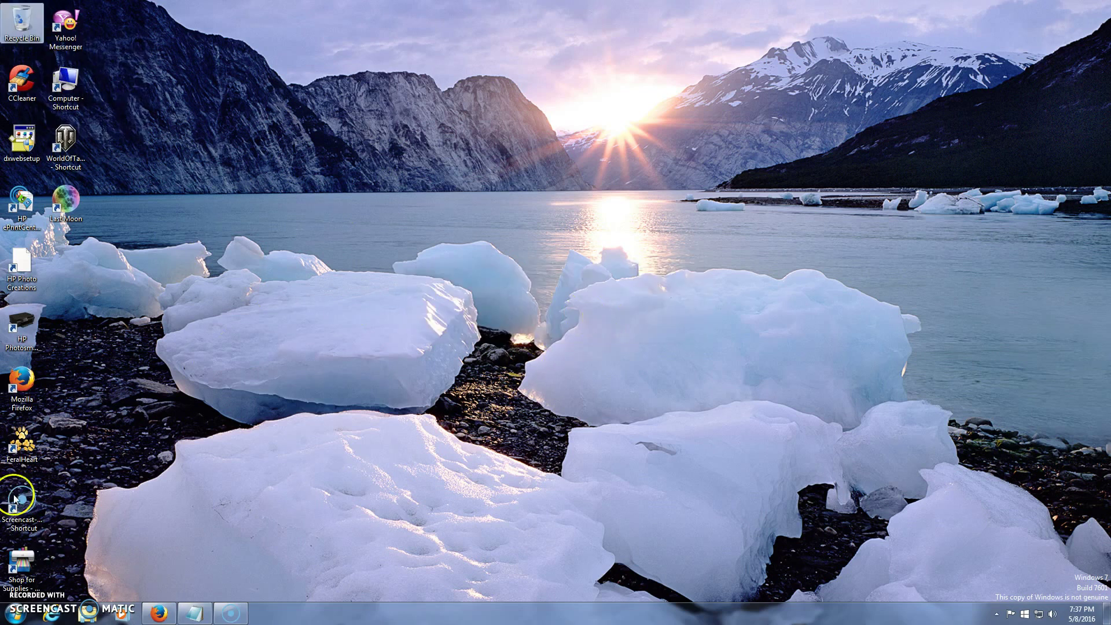
Step: Launch FeralHeart from the desktop and maximize its game window
double_click(21, 445)
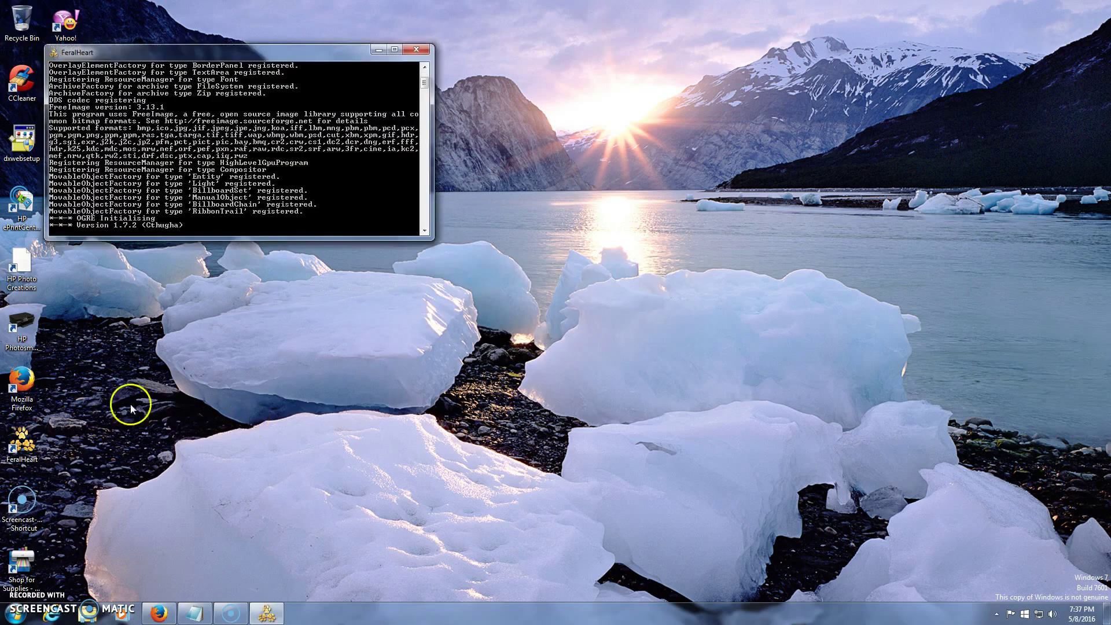
click(617, 419)
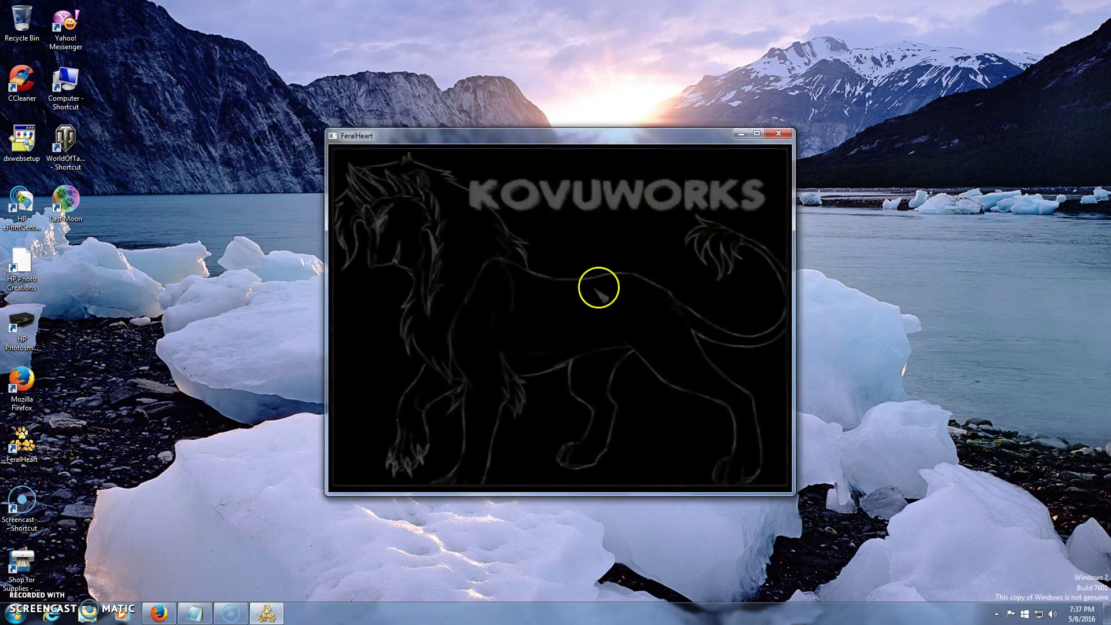
click(756, 134)
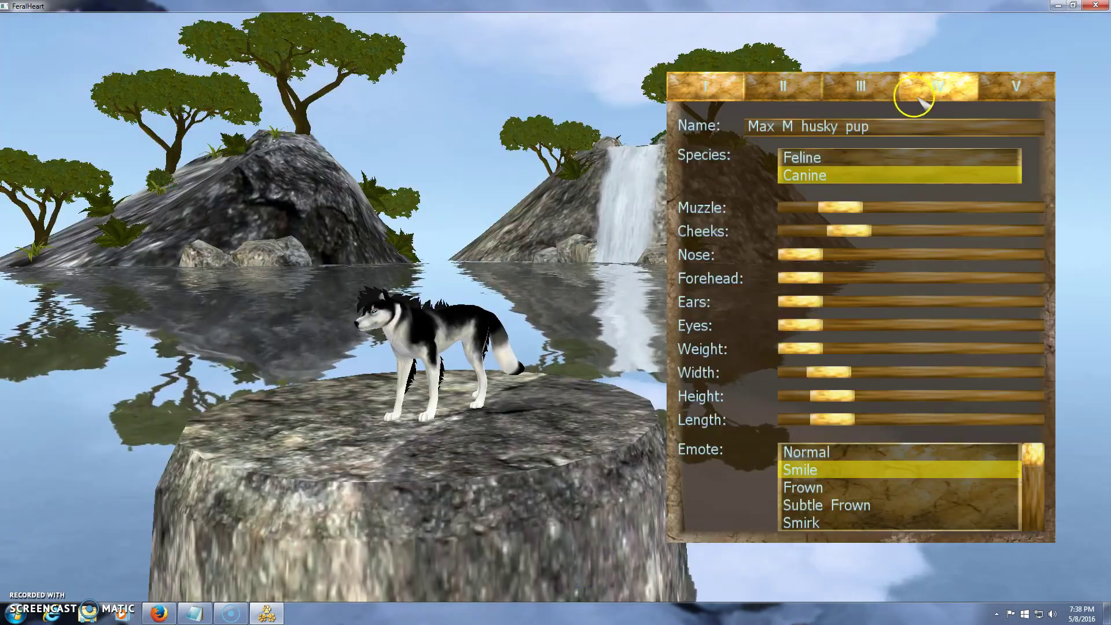
Step: Add the AceHat head item to the canine character in the character editor and look through the item list
click(926, 93)
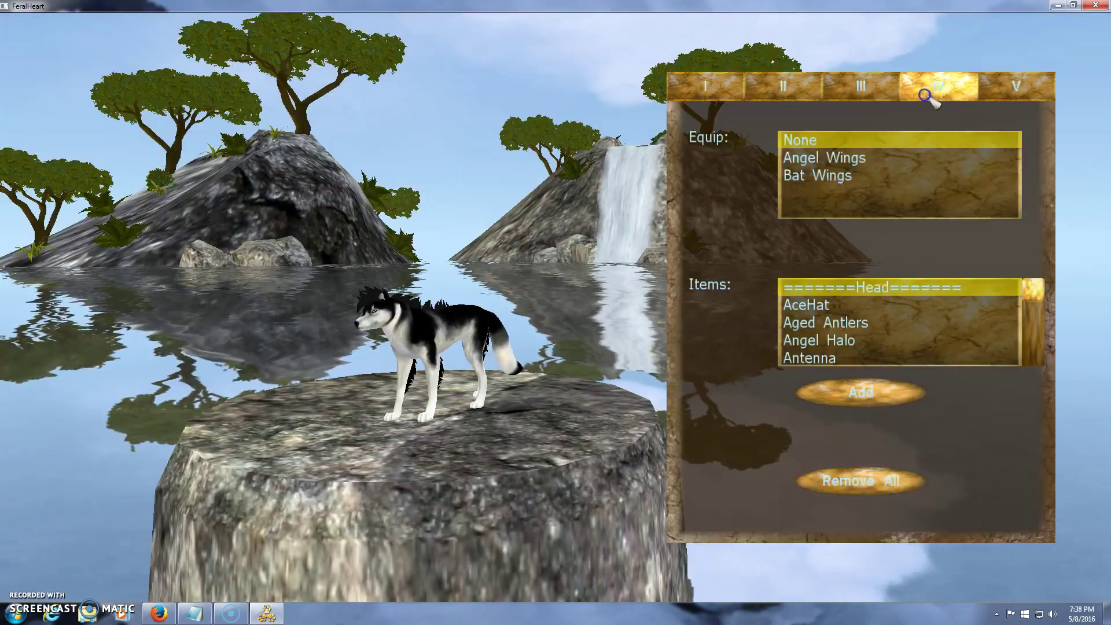
click(839, 307)
click(850, 393)
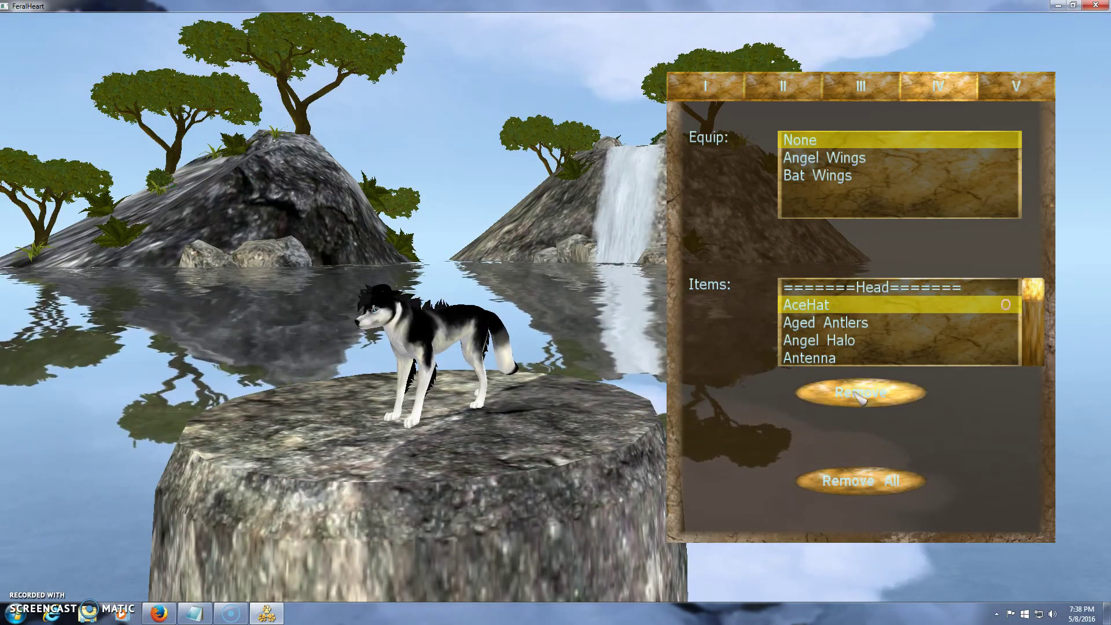
drag(1031, 291, 1029, 308)
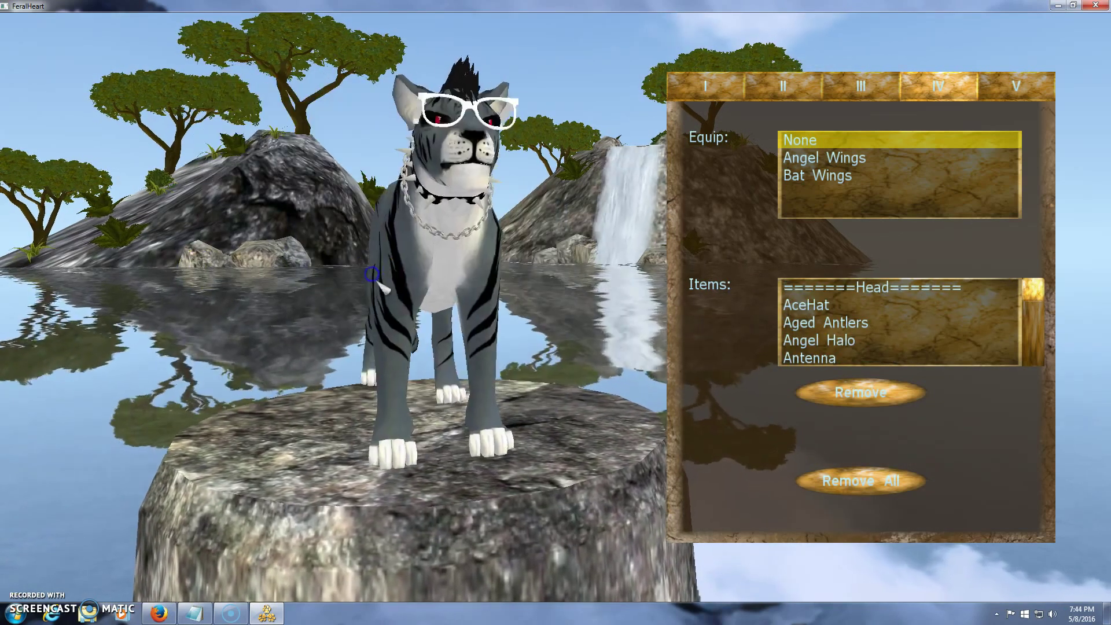
drag(1022, 322, 1032, 259)
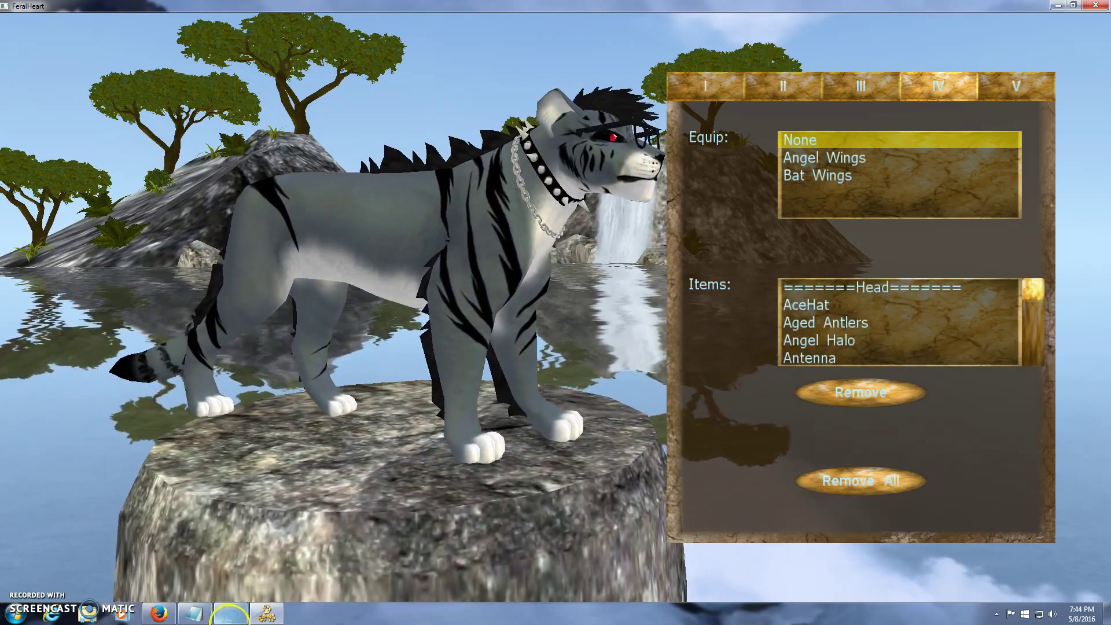
Step: Switch to the Notepad note and add the closing line "Thx for whatchin"
click(194, 613)
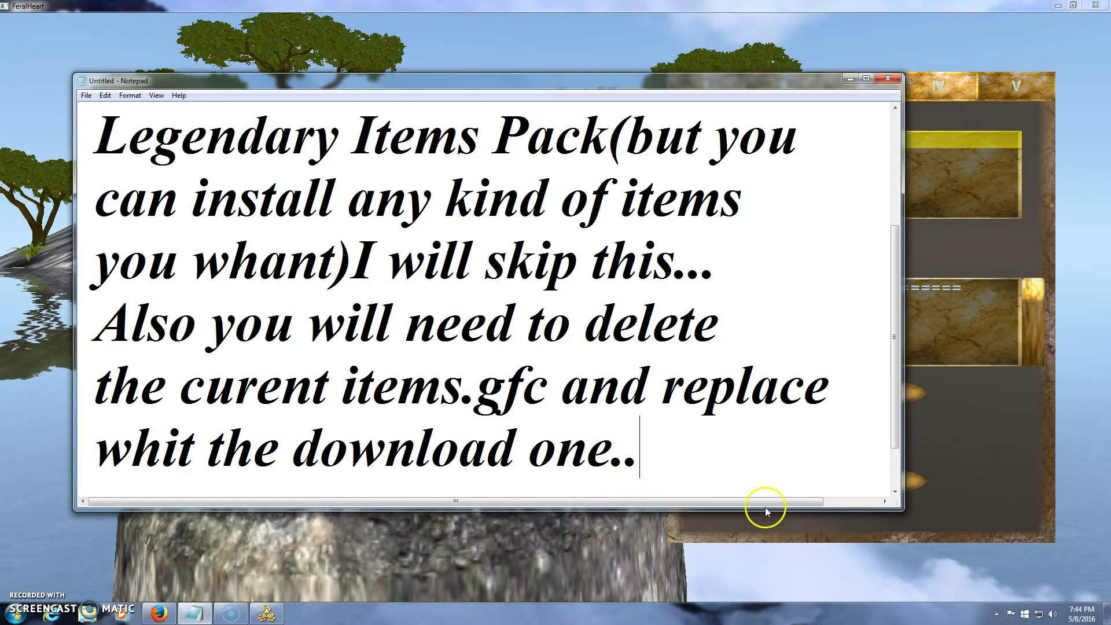
key(Return)
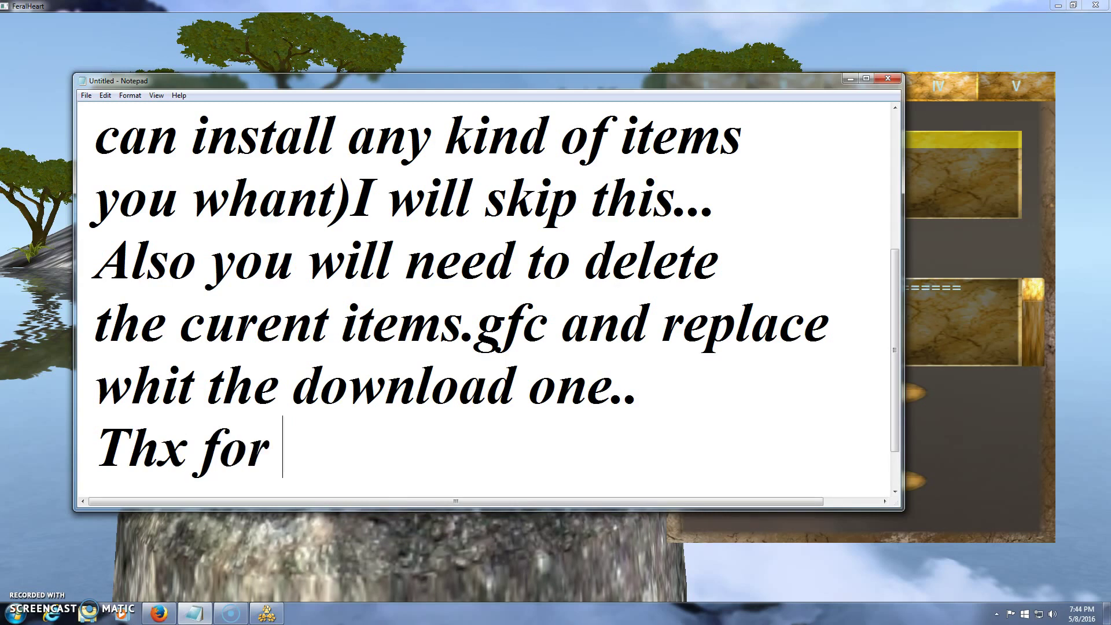
text(Thx for whatchin)
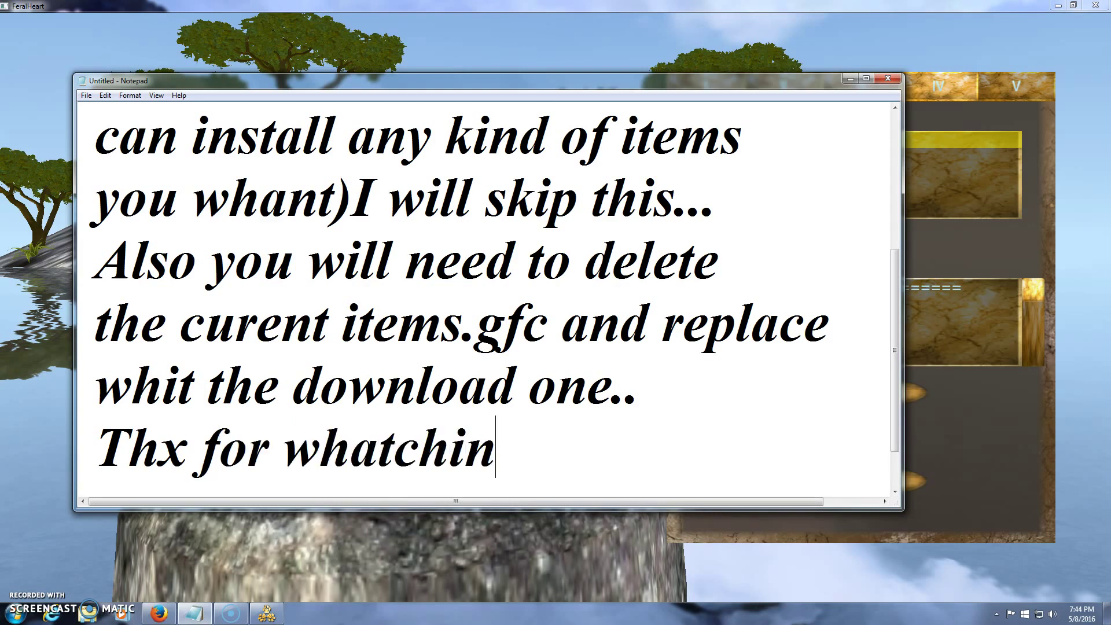